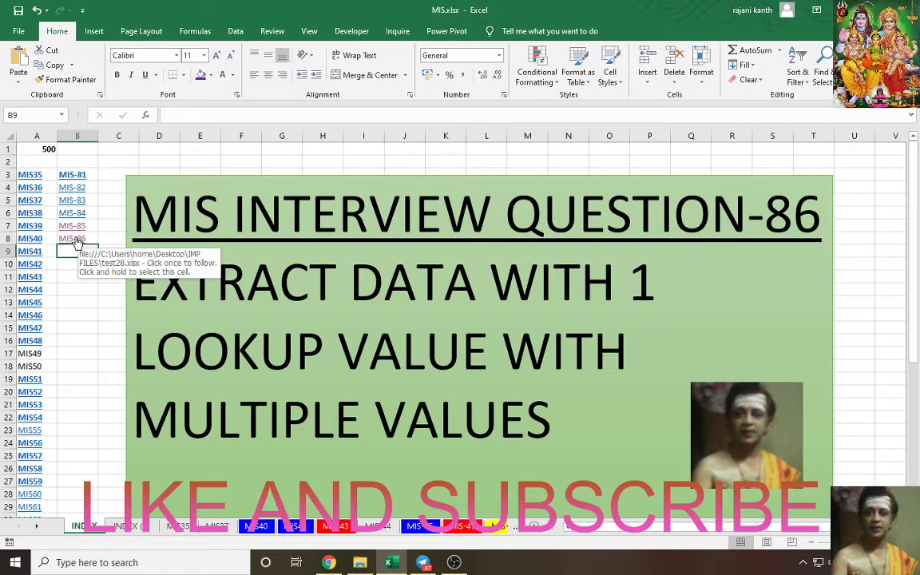
# Open the MIS-86 workbook and look over D3, the CPU Type IDs and the output range E3:I3.
pyautogui.click(76, 239)
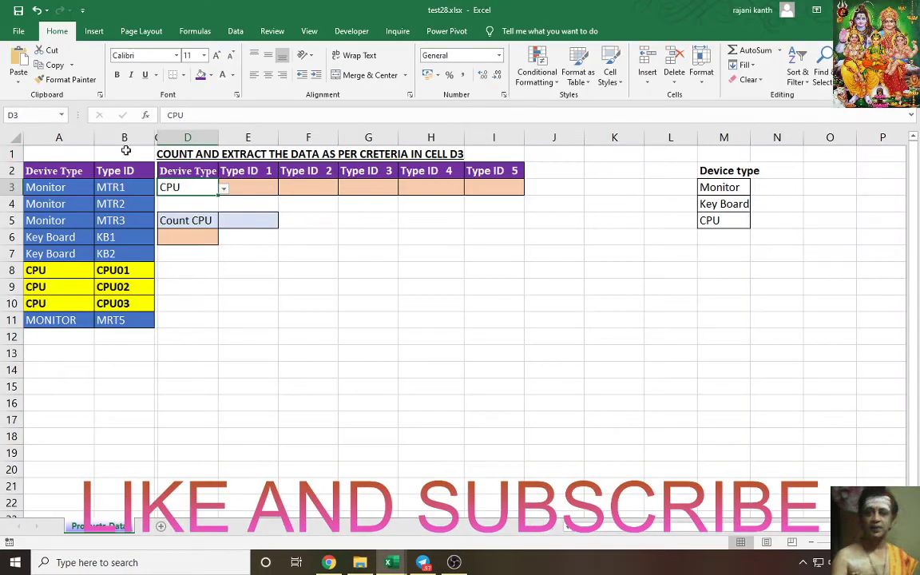
pyautogui.click(318, 269)
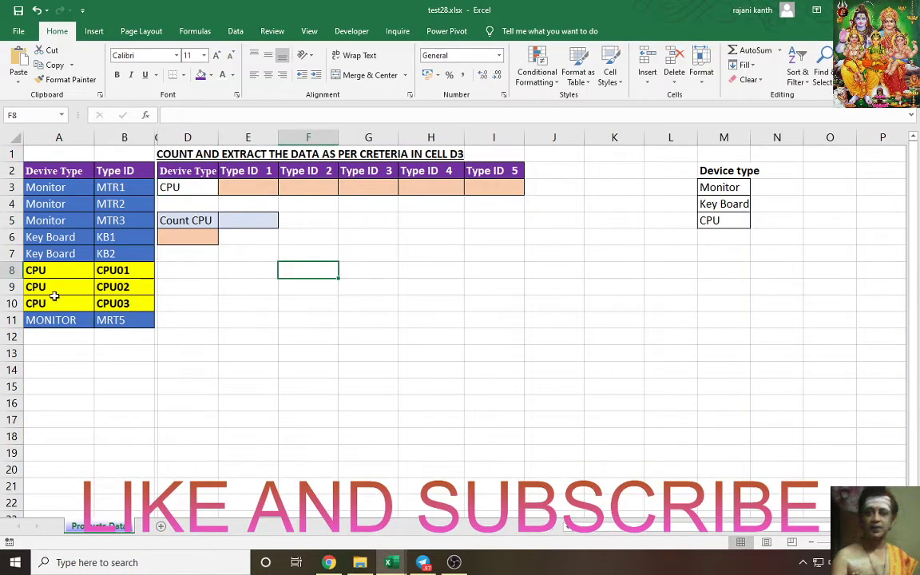
pyautogui.click(200, 188)
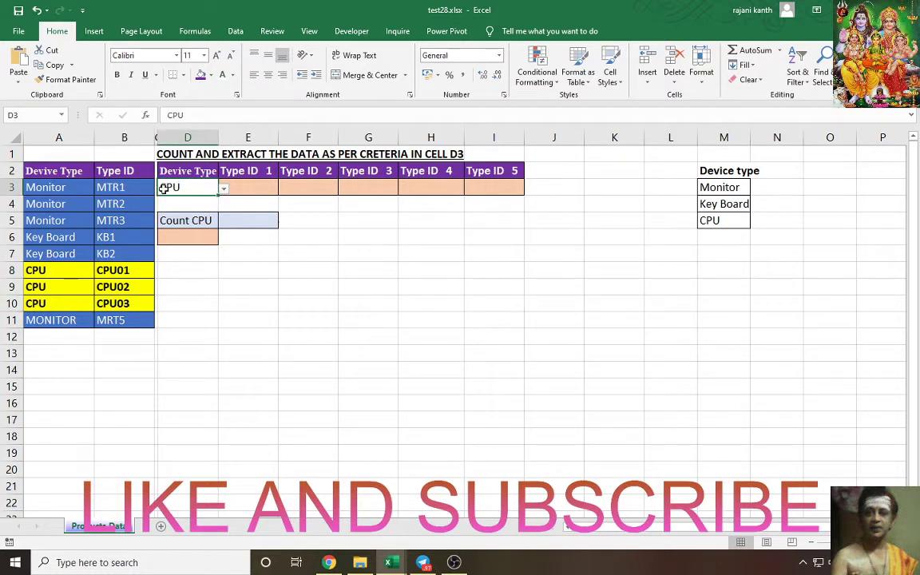
pyautogui.moveTo(128, 270); pyautogui.dragTo(137, 294)
pyautogui.moveTo(239, 190); pyautogui.dragTo(497, 193)
pyautogui.moveTo(263, 185); pyautogui.dragTo(499, 188)
# Set D3 to Monitor and select its Type IDs in B3:B5 and B11.
pyautogui.click(204, 189)
pyautogui.click(224, 189)
pyautogui.click(204, 202)
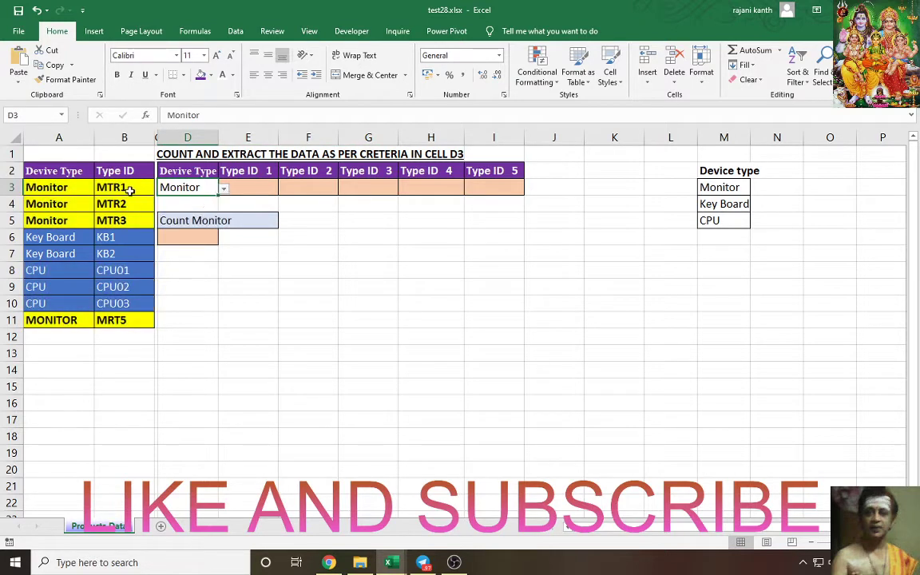
pyautogui.moveTo(130, 186); pyautogui.dragTo(127, 220)
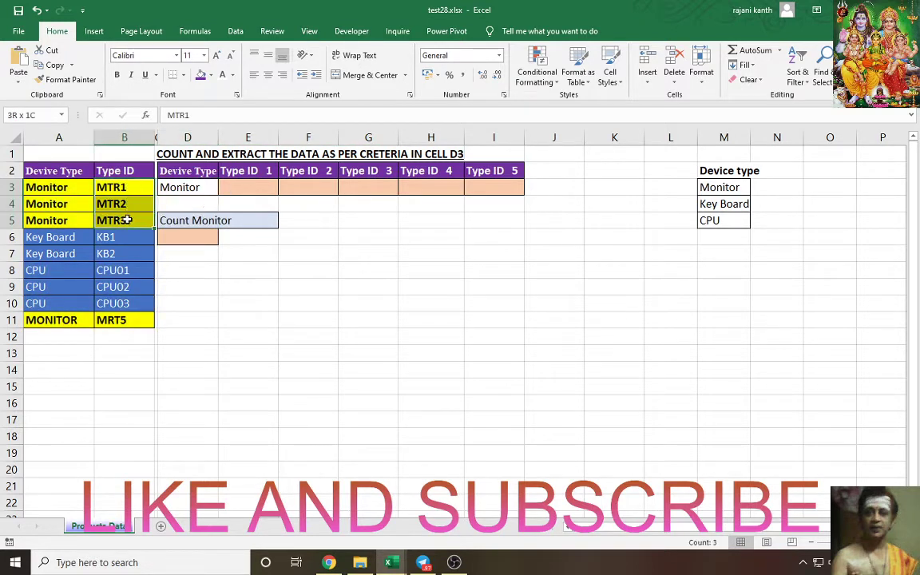
pyautogui.keyDown('ctrl'); pyautogui.click(136, 321); pyautogui.keyUp('ctrl')
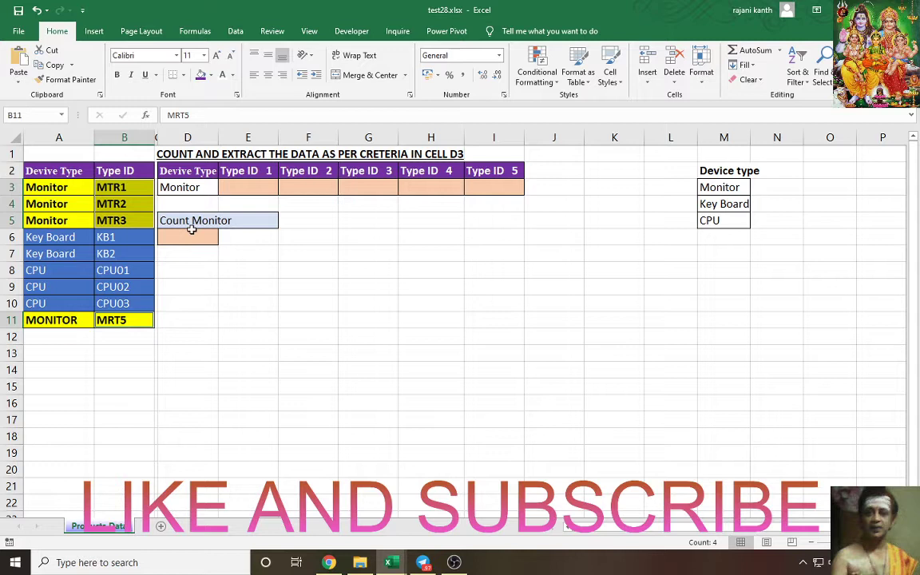
# Switch the D3 device type to Key Board and select D6 for the count.
pyautogui.click(205, 187)
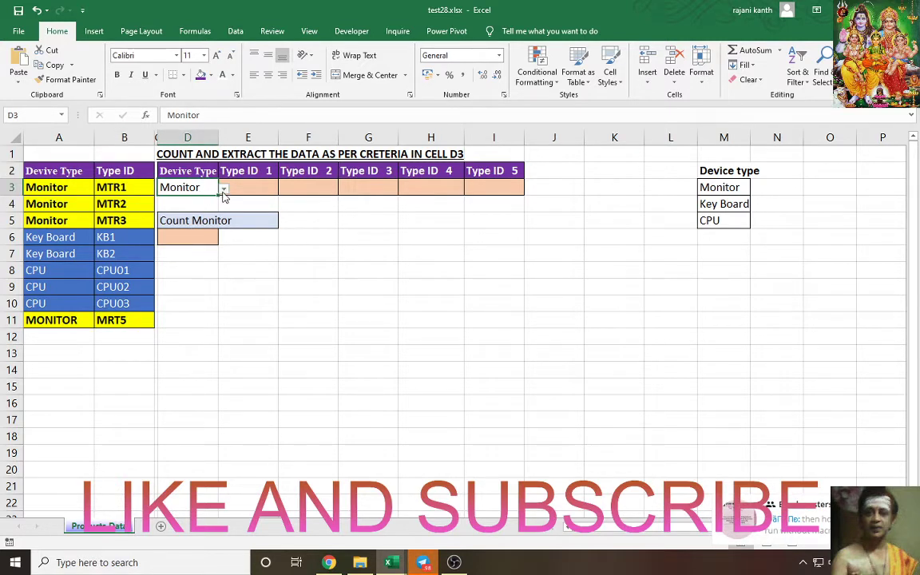
pyautogui.click(225, 189)
pyautogui.click(181, 213)
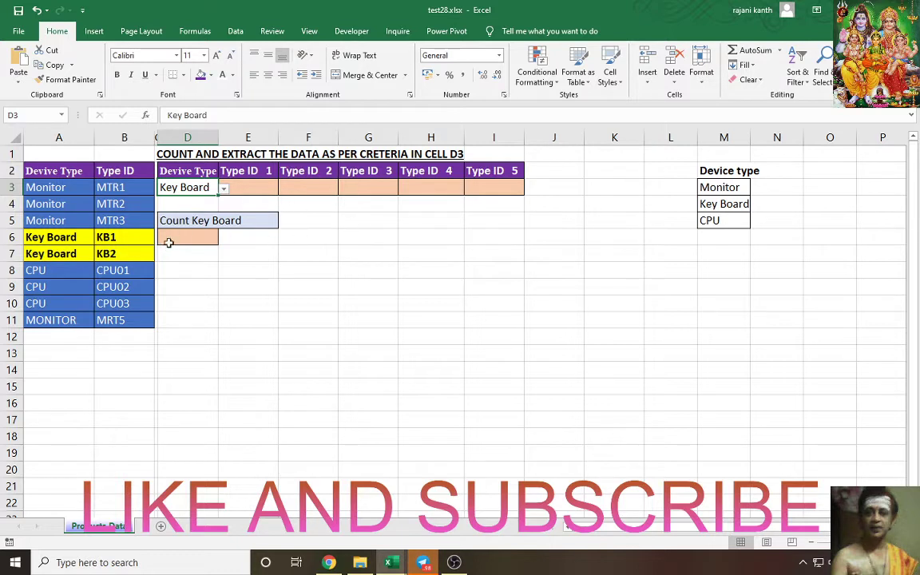
pyautogui.click(196, 241)
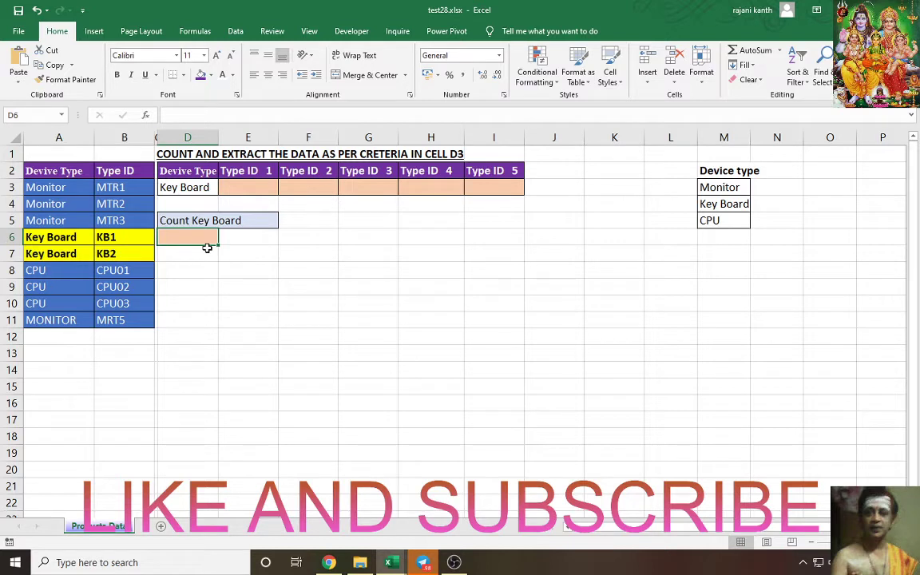
# Start D6 with the test $A$3:$A$11=$D$3 and preview its TRUE/FALSE array.
pyautogui.write('=')
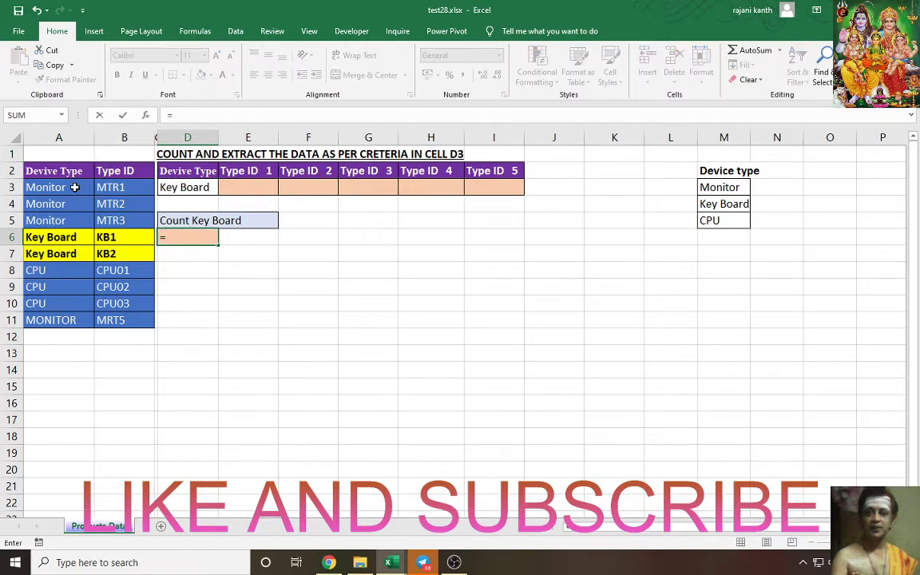
pyautogui.moveTo(76, 184); pyautogui.dragTo(74, 318)
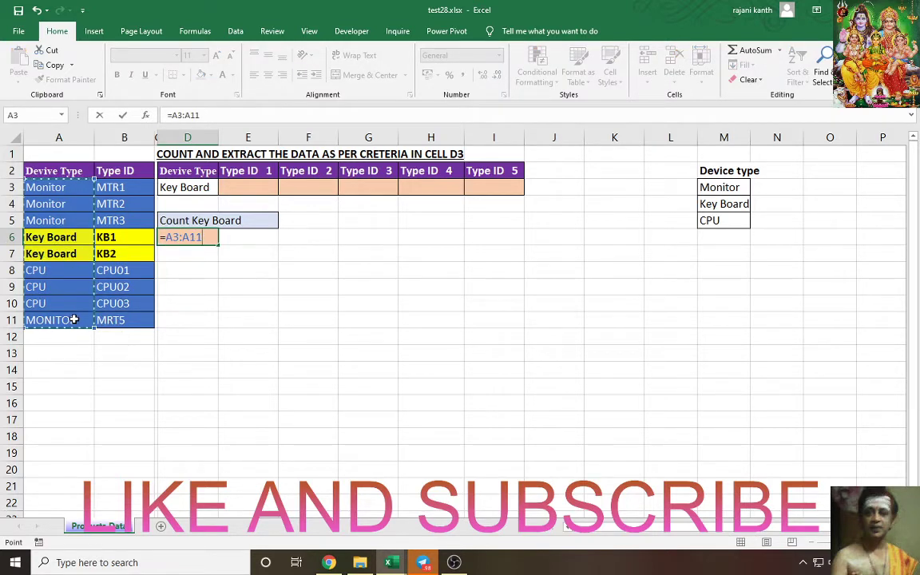
pyautogui.press('F4')
pyautogui.write('=')
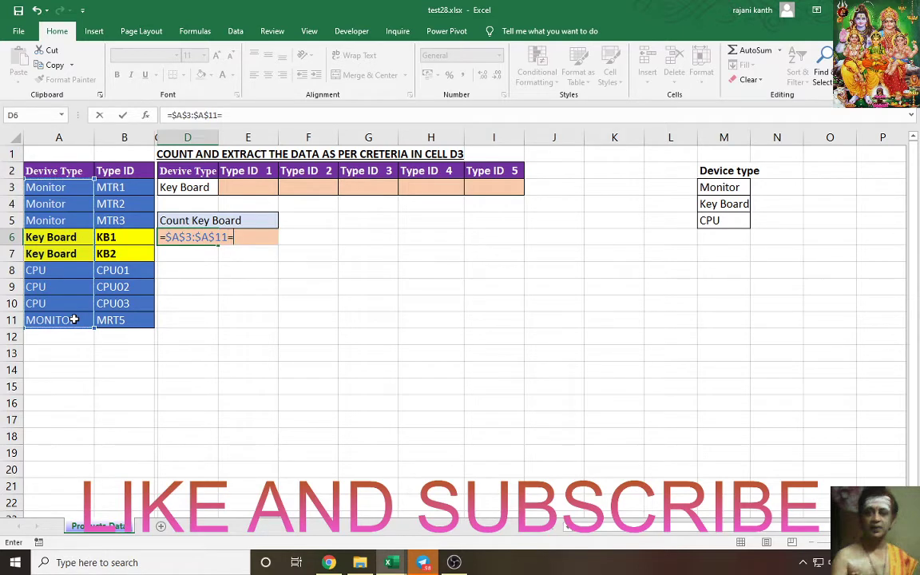
pyautogui.click(201, 185)
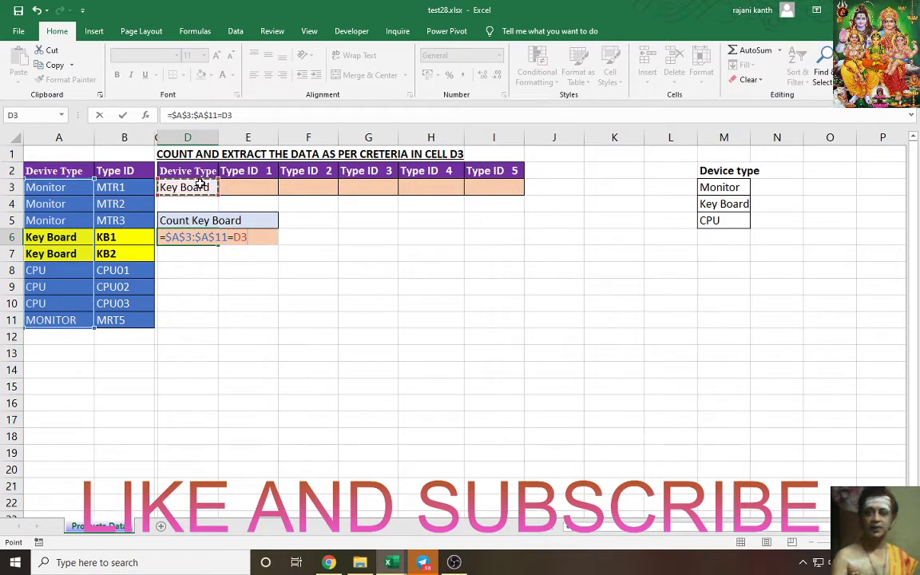
pyautogui.press('F4')
pyautogui.press('F9')
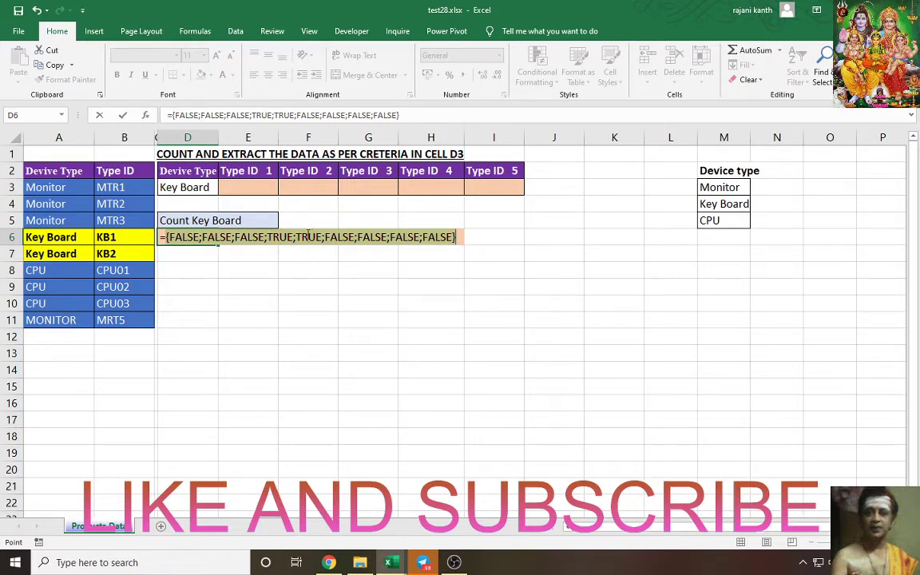
pyautogui.hotkey('ctrl', 'z')
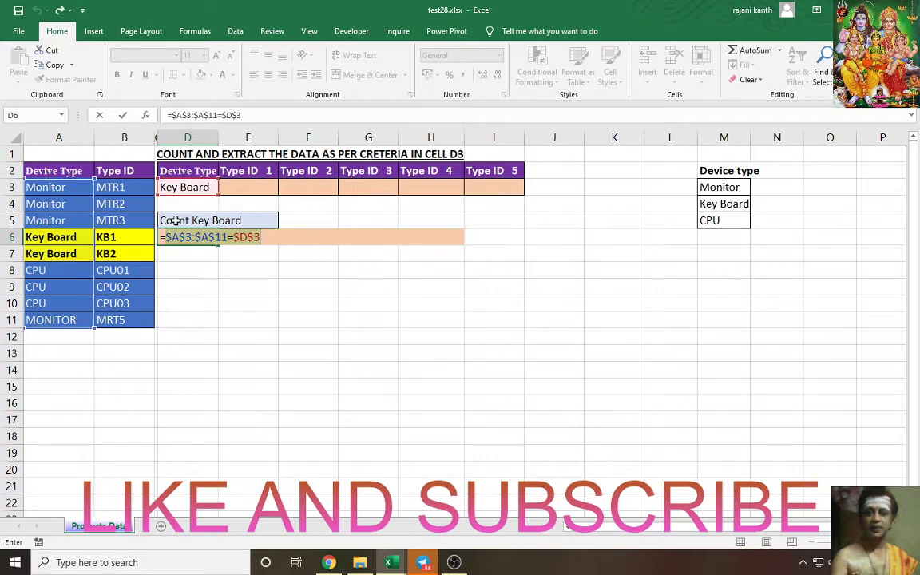
# Add a double negative --( ) to turn the test into 1s and 0s, and preview it.
pyautogui.click(166, 238)
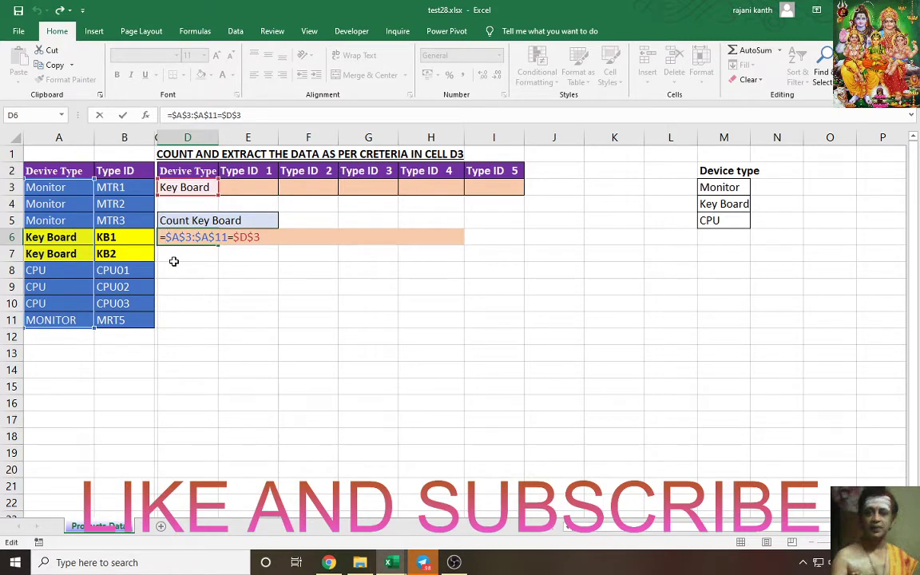
pyautogui.write('--')
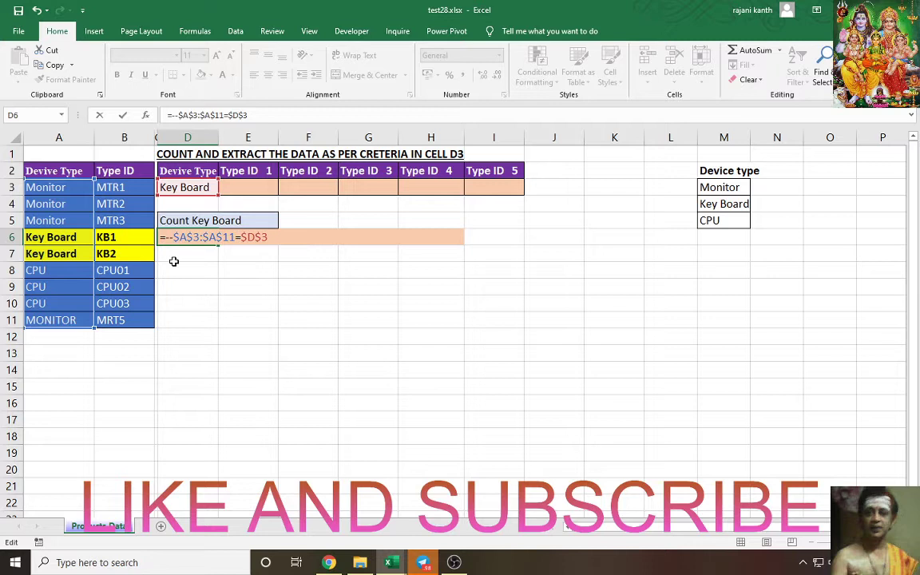
pyautogui.write('(')
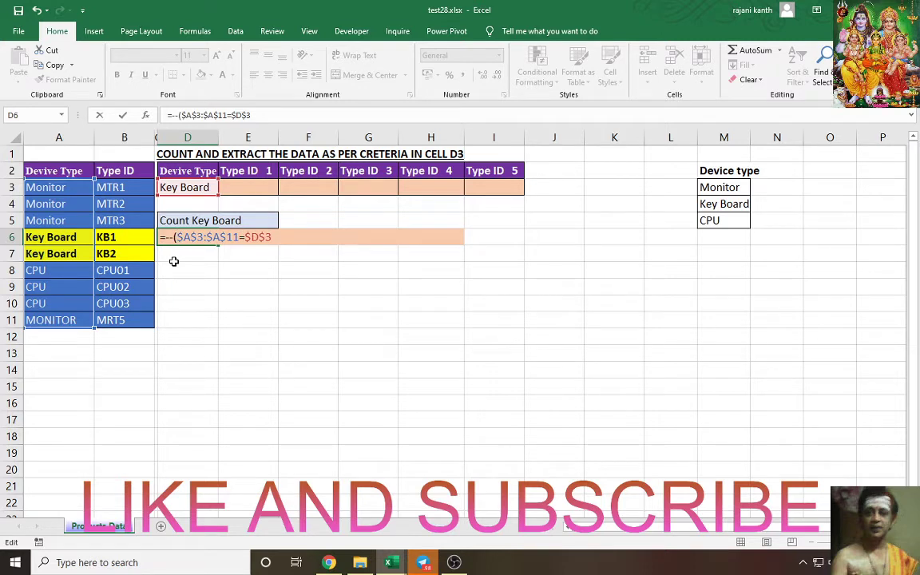
pyautogui.click(275, 238)
pyautogui.press('F9')
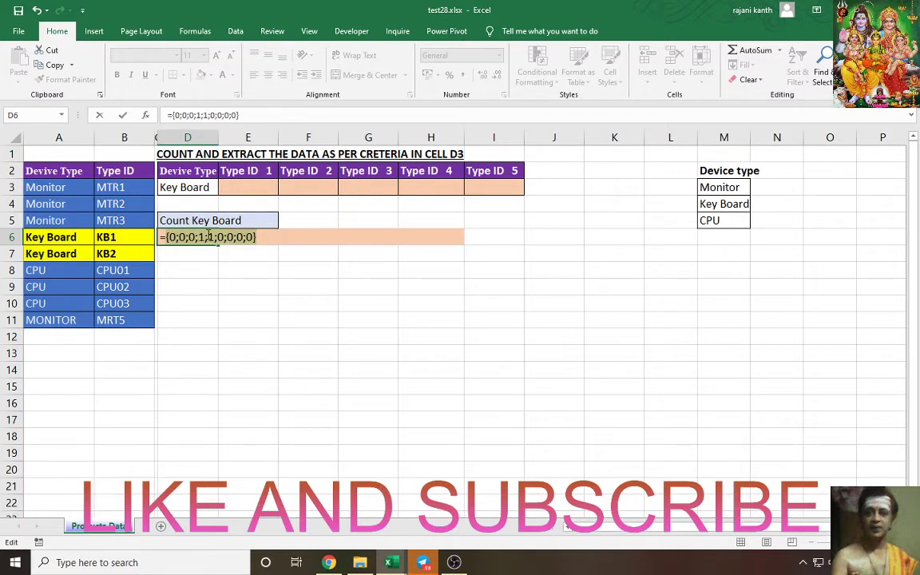
pyautogui.hotkey('ctrl', 'z')
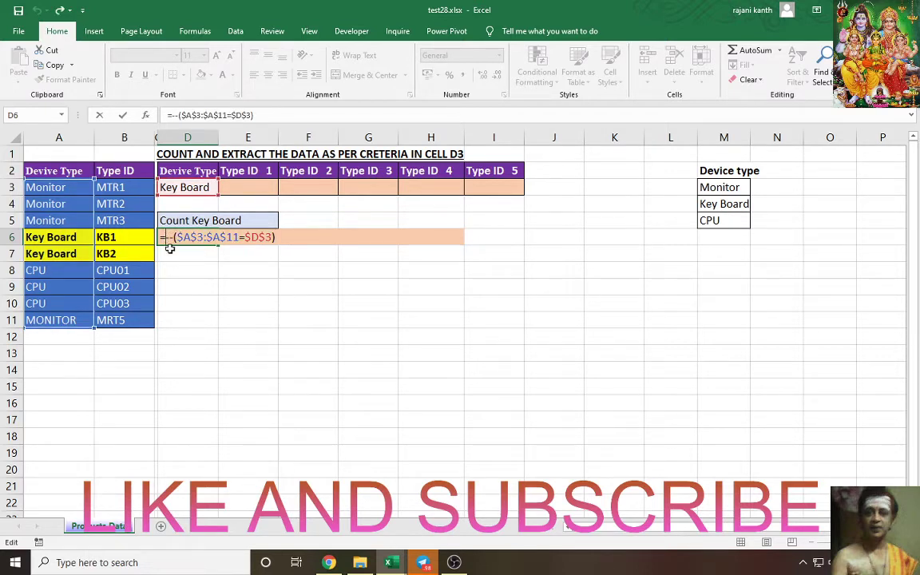
# Wrap it in SUMPRODUCT and commit =SUMPRODUCT(--($A$3:$A$11=$D$3)) in D6.
pyautogui.write('SUMPR')
pyautogui.press('Tab')
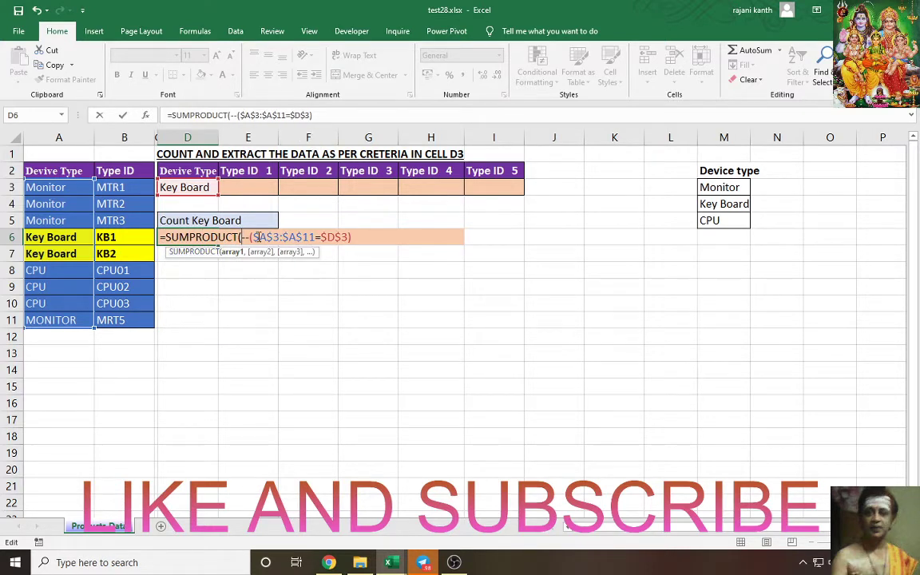
pyautogui.moveTo(254, 237); pyautogui.dragTo(346, 242)
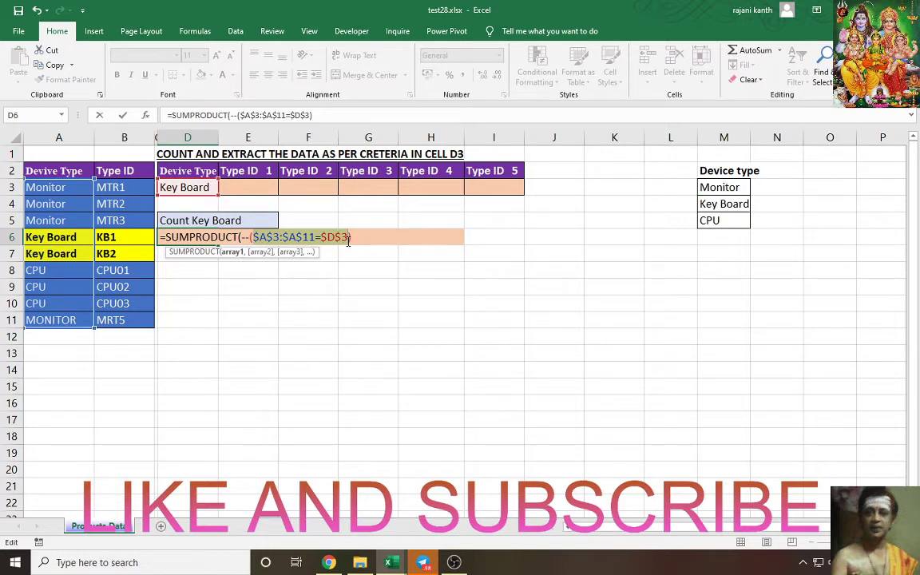
pyautogui.click(357, 238)
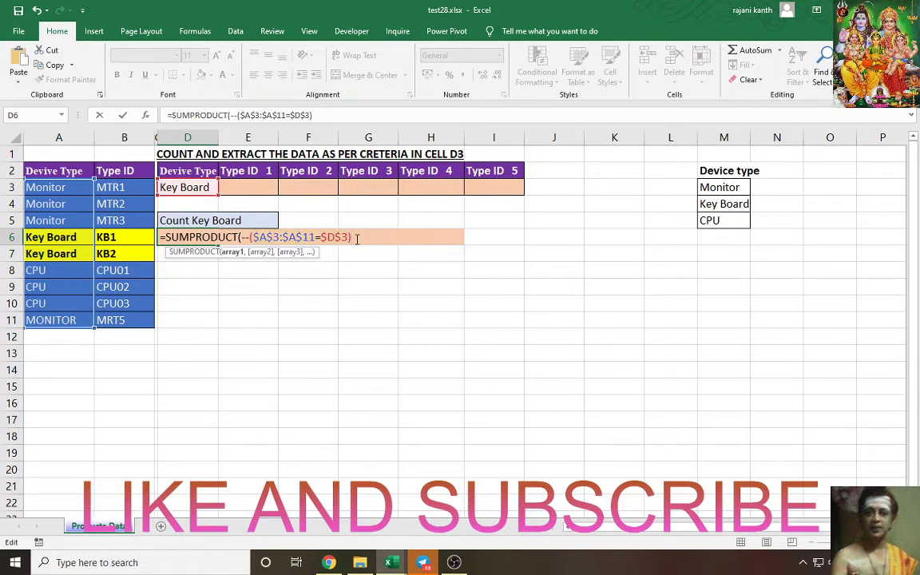
pyautogui.write(')')
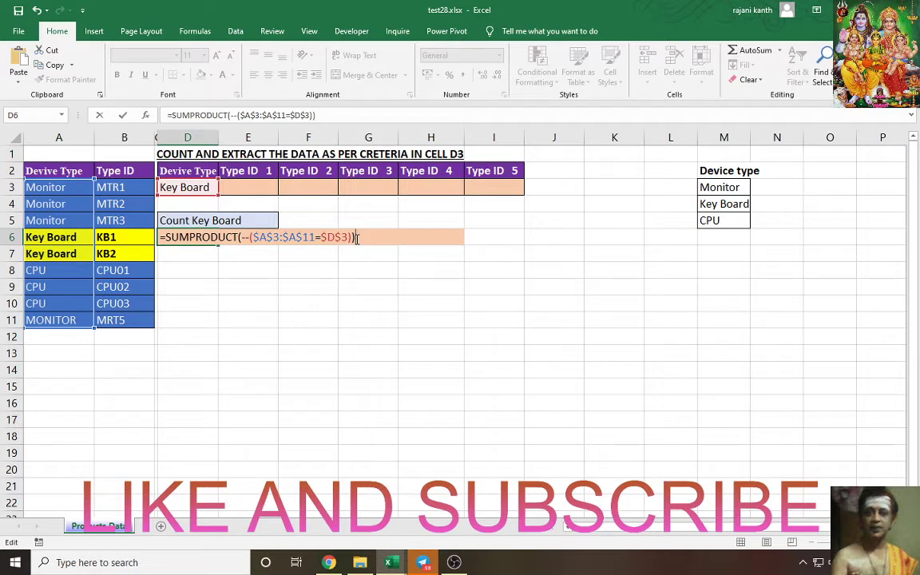
pyautogui.hotkey('ctrl', 'Return')
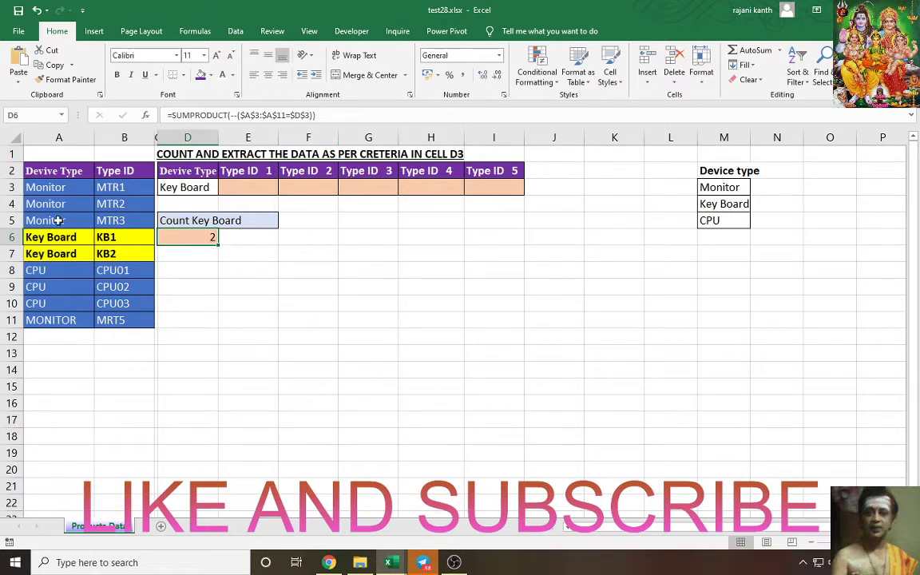
# Test the count by switching D3 to Monitor and then to CPU.
pyautogui.click(189, 187)
pyautogui.click(225, 191)
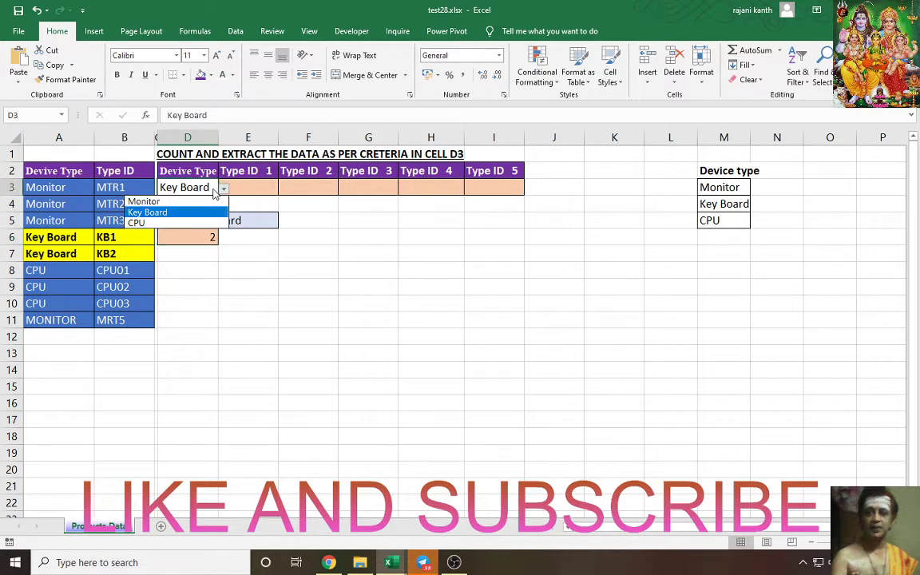
pyautogui.click(172, 199)
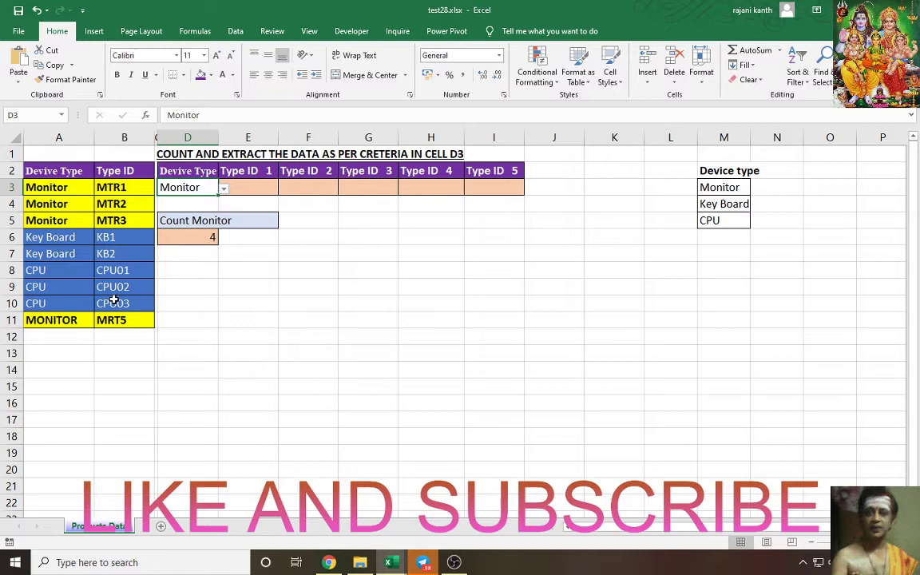
pyautogui.click(223, 192)
pyautogui.click(172, 217)
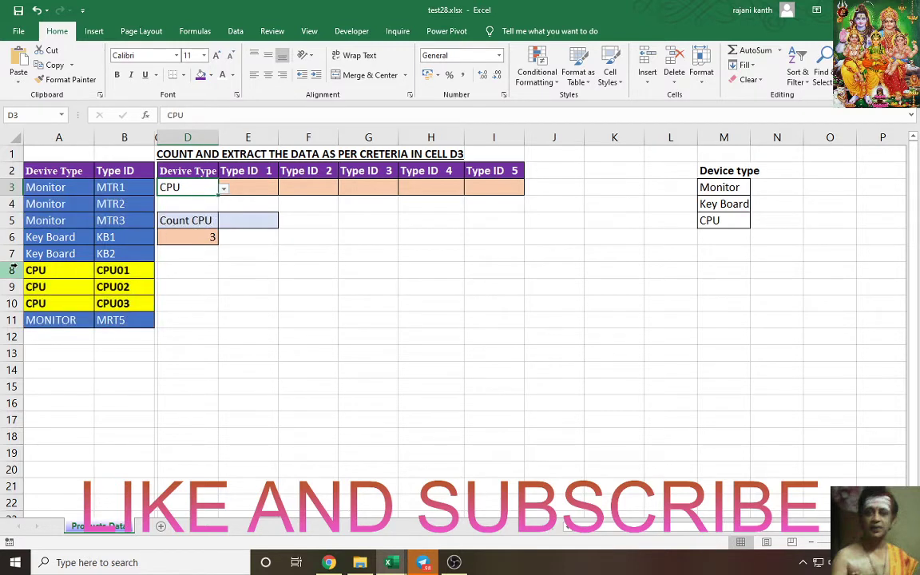
pyautogui.click(250, 186)
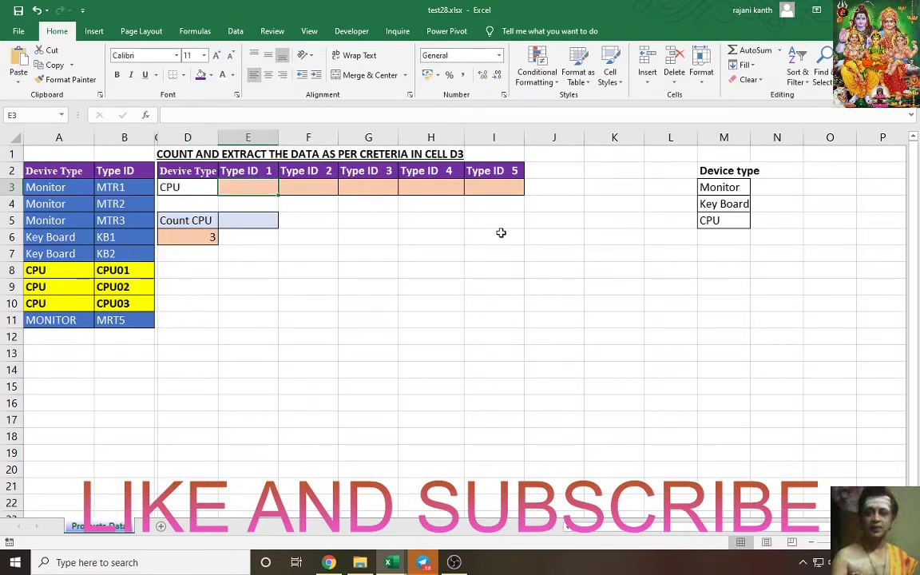
pyautogui.write('=IN')
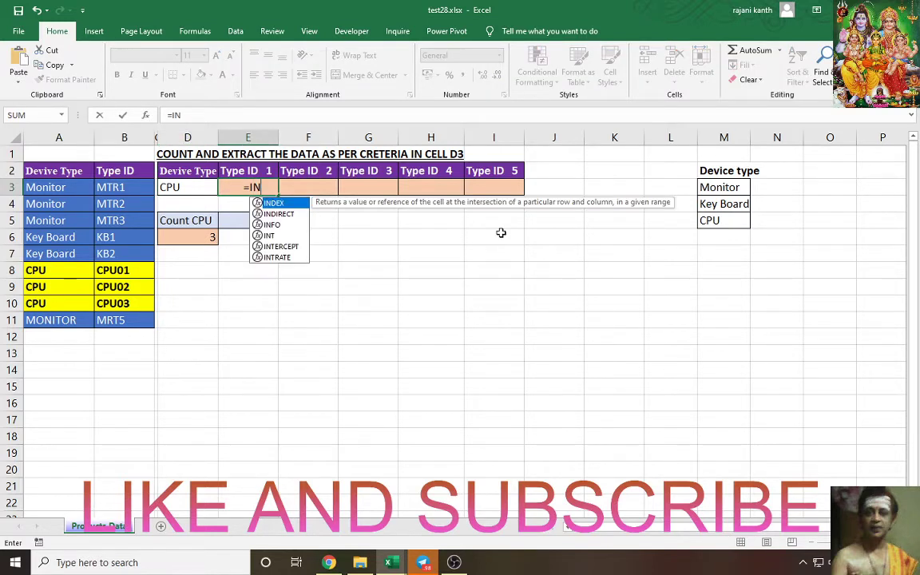
pyautogui.press('Tab')
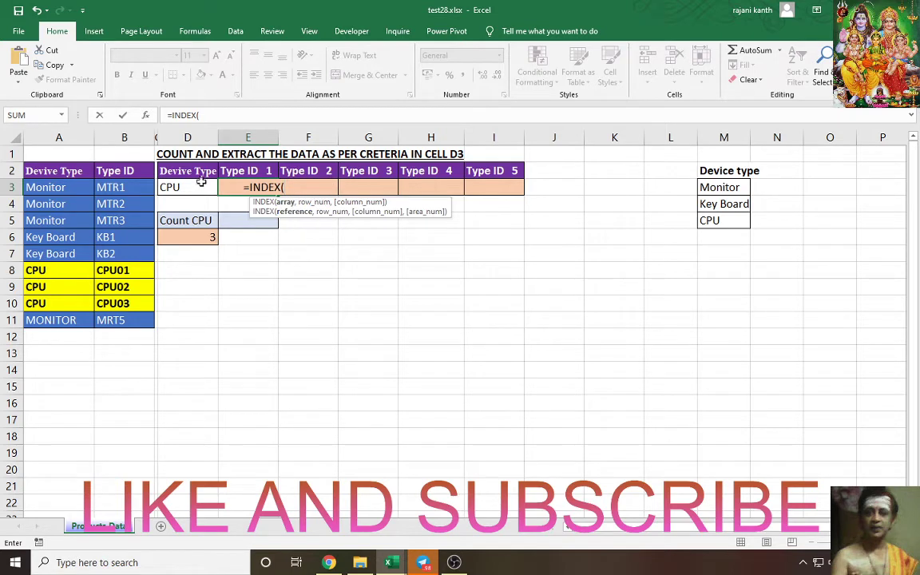
pyautogui.click(126, 187)
pyautogui.moveTo(126, 187); pyautogui.dragTo(129, 314)
pyautogui.press('F4')
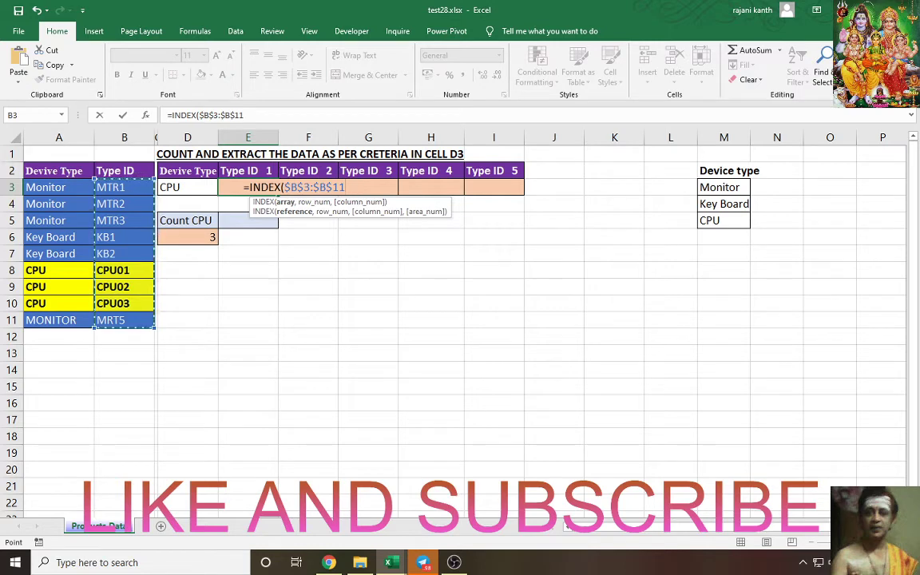
pyautogui.click(245, 187)
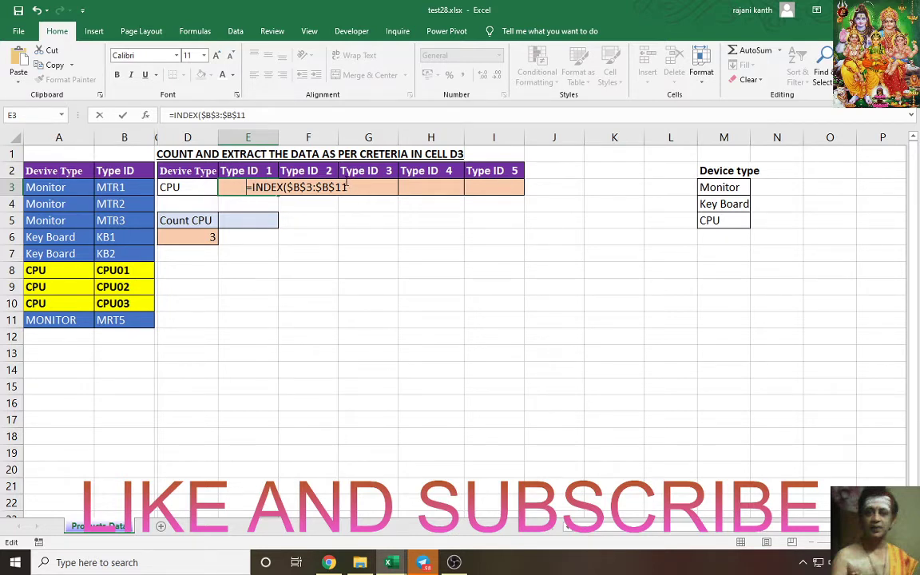
pyautogui.click(203, 55)
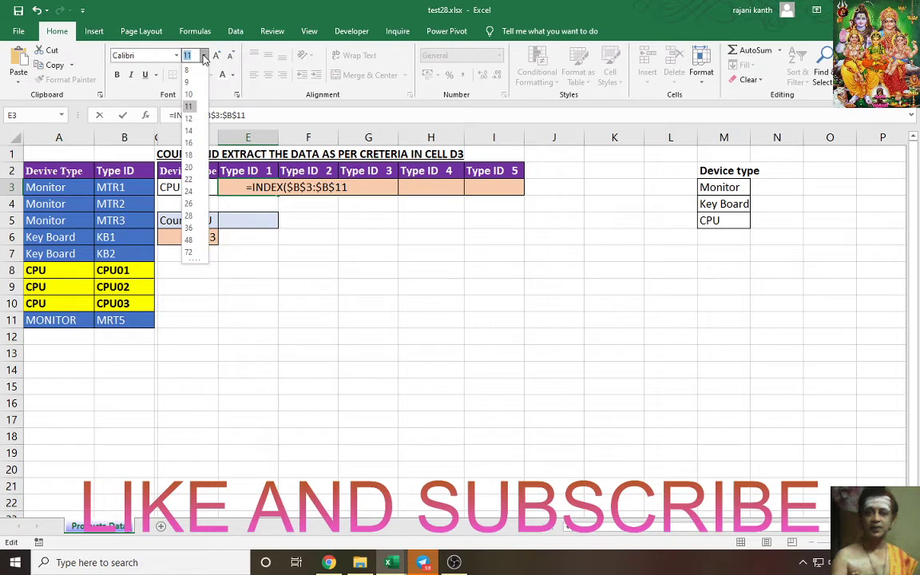
pyautogui.click(189, 118)
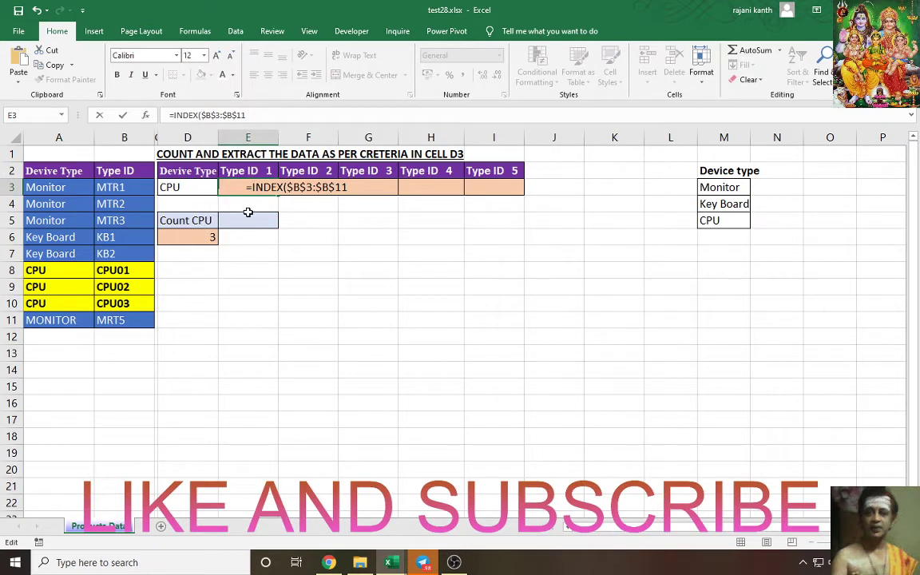
pyautogui.press('Escape')
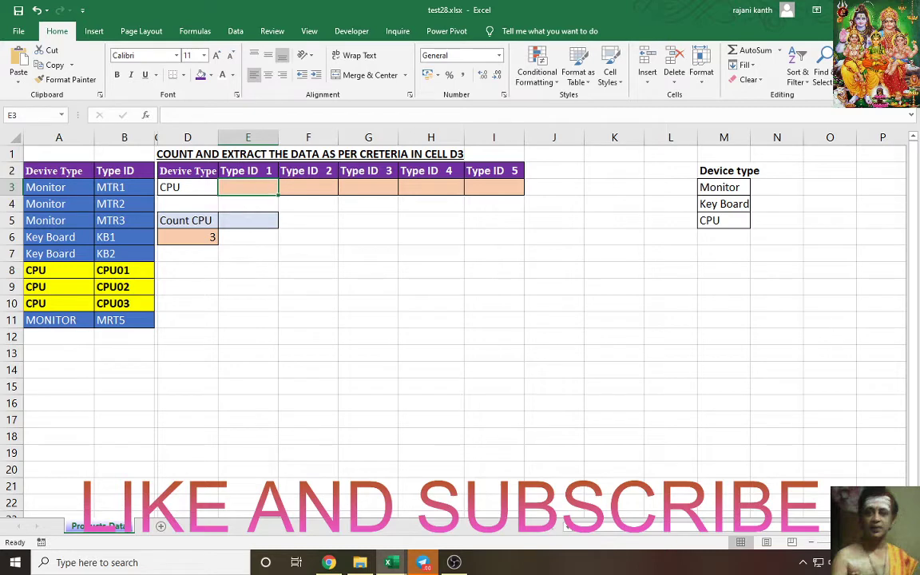
# Zoom in and begin E3 with =INDEX($B$3:$B$11,.
pyautogui.scroll(4, 453, 320)
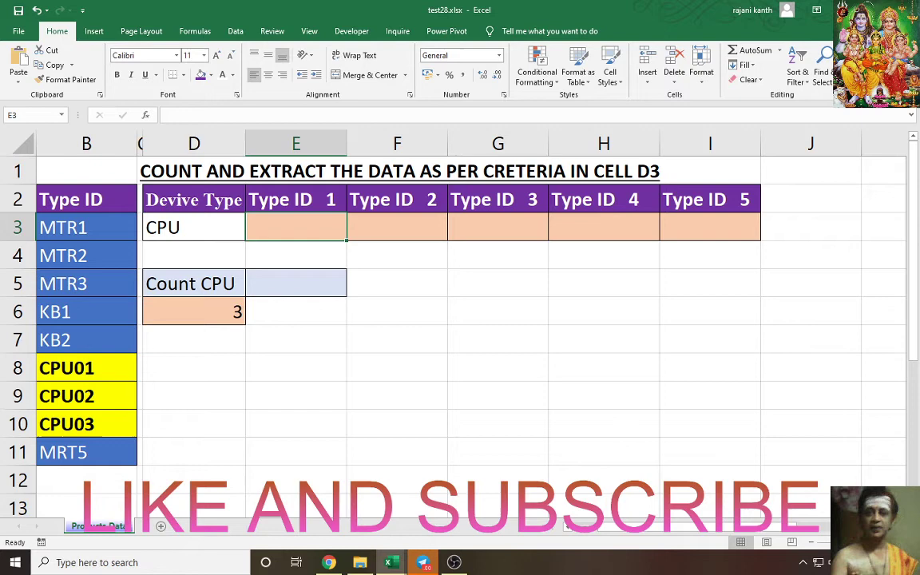
pyautogui.scroll(1, 453, 319)
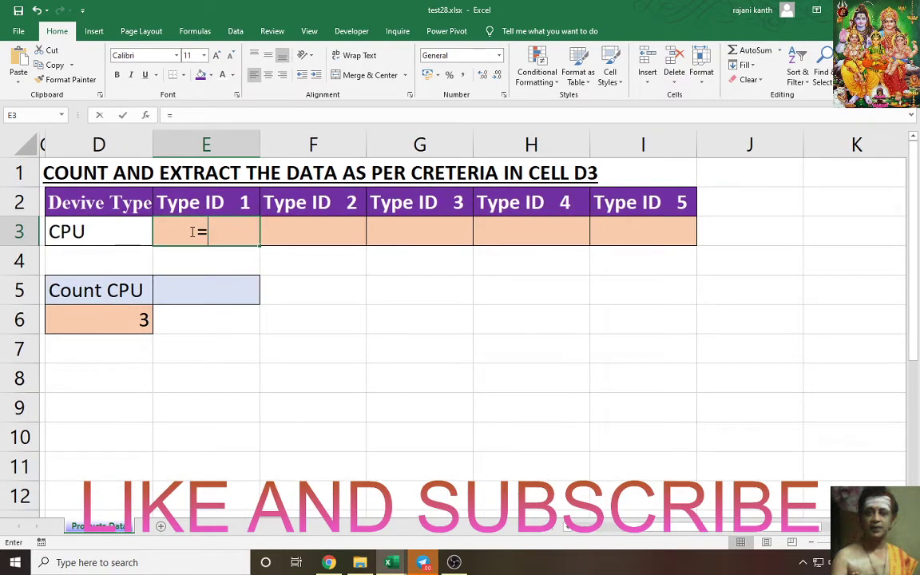
pyautogui.write('=INDEX(')
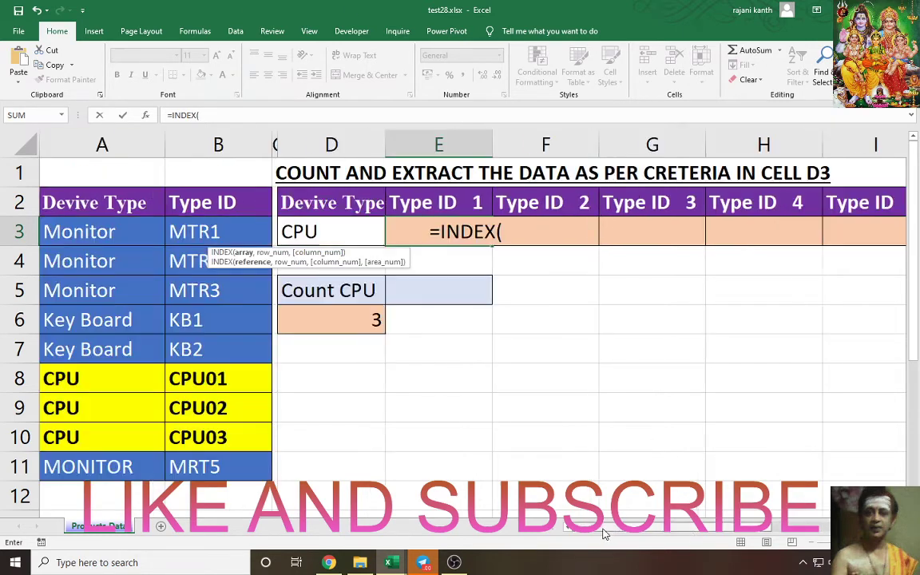
pyautogui.click(229, 227)
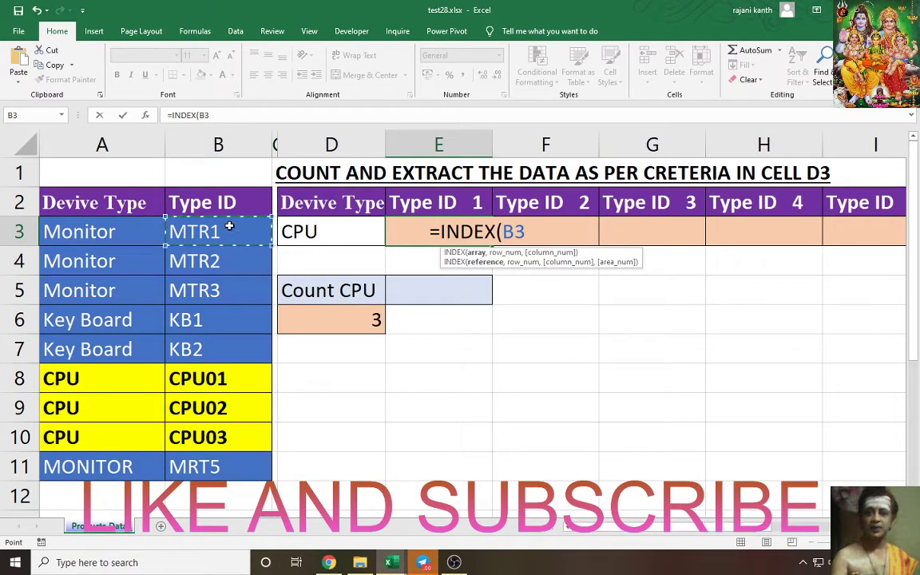
pyautogui.hotkey('ctrl', 'shift', 'Down')
pyautogui.press('F4')
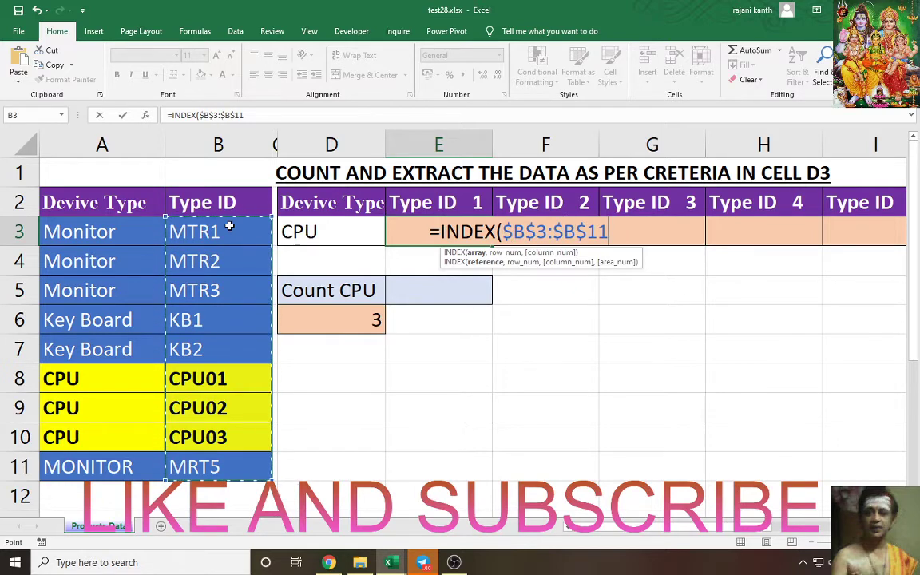
# Add SMALL(IF($A$3:$A$11=$D$3 and check the match test with F9.
pyautogui.write(',')
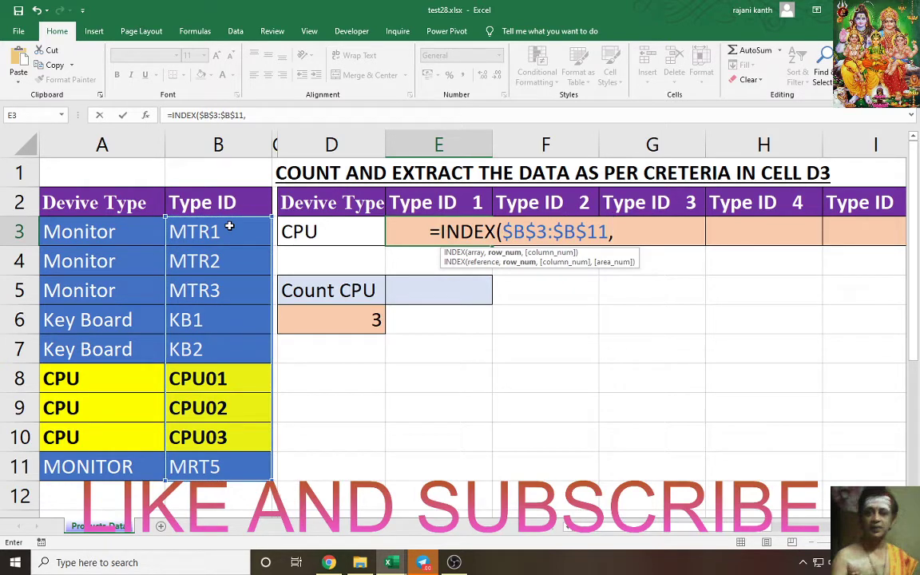
pyautogui.write('SMALL(')
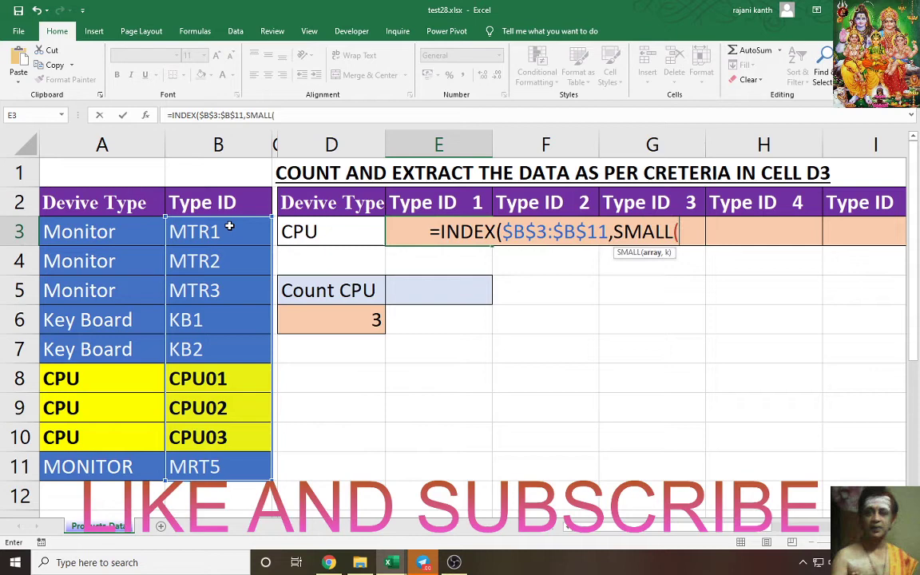
pyautogui.write('IF($A$3:$A$11=$D$3')
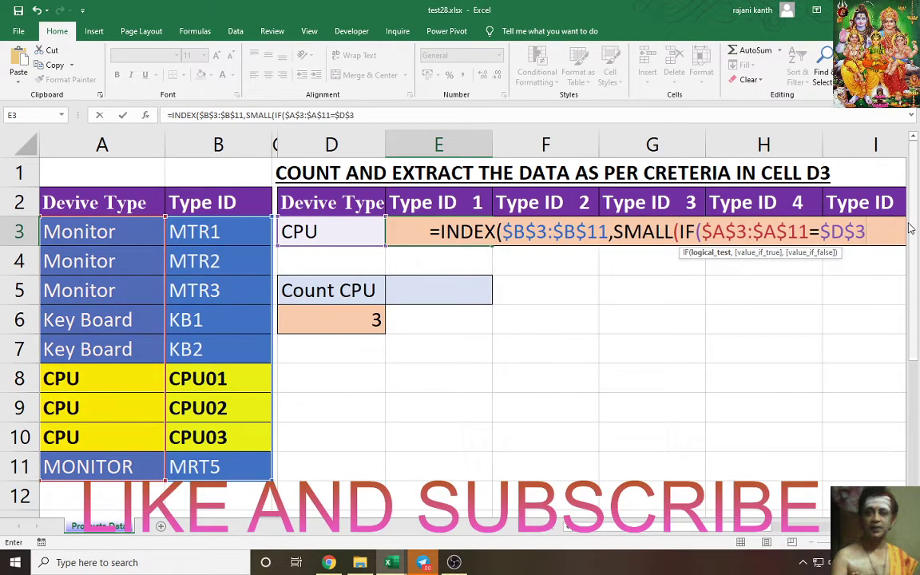
pyautogui.moveTo(702, 232); pyautogui.dragTo(869, 232)
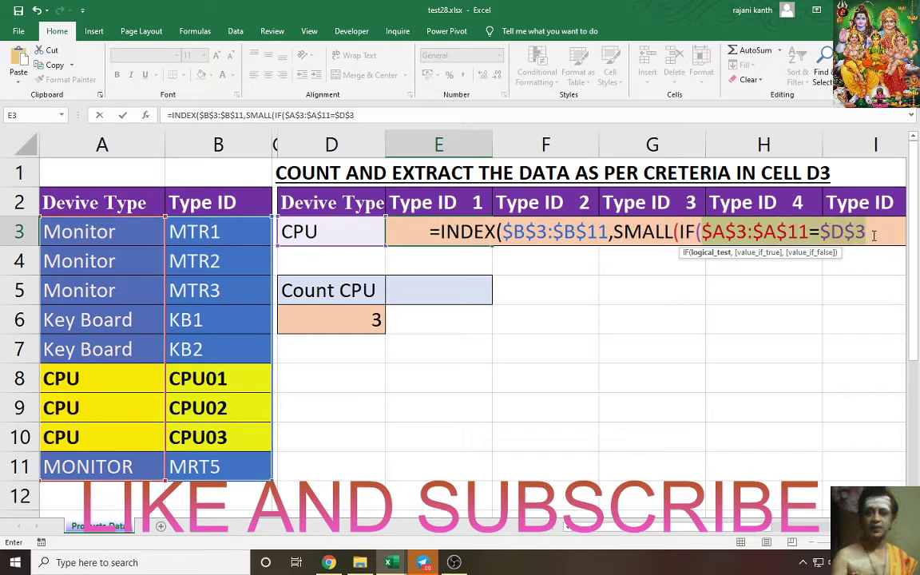
pyautogui.press('F9')
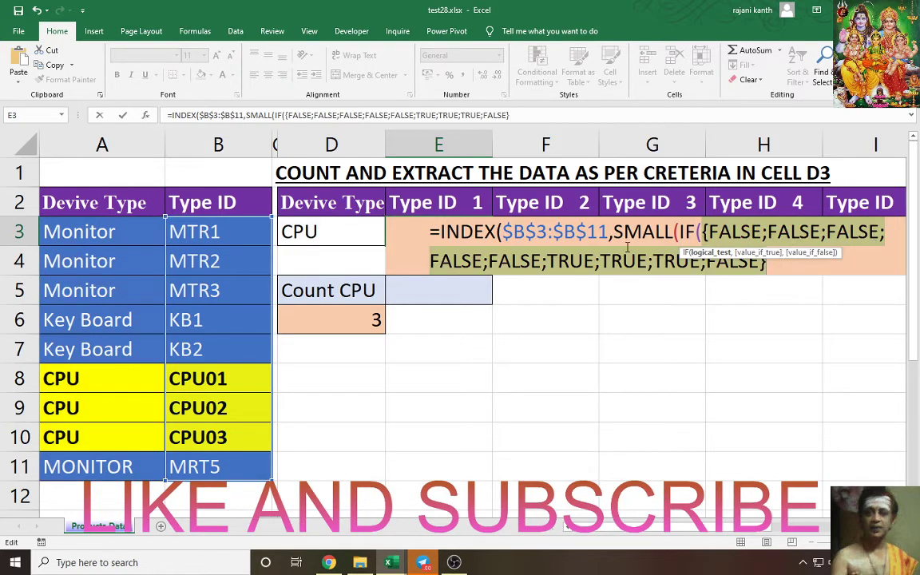
pyautogui.hotkey('ctrl', 'z')
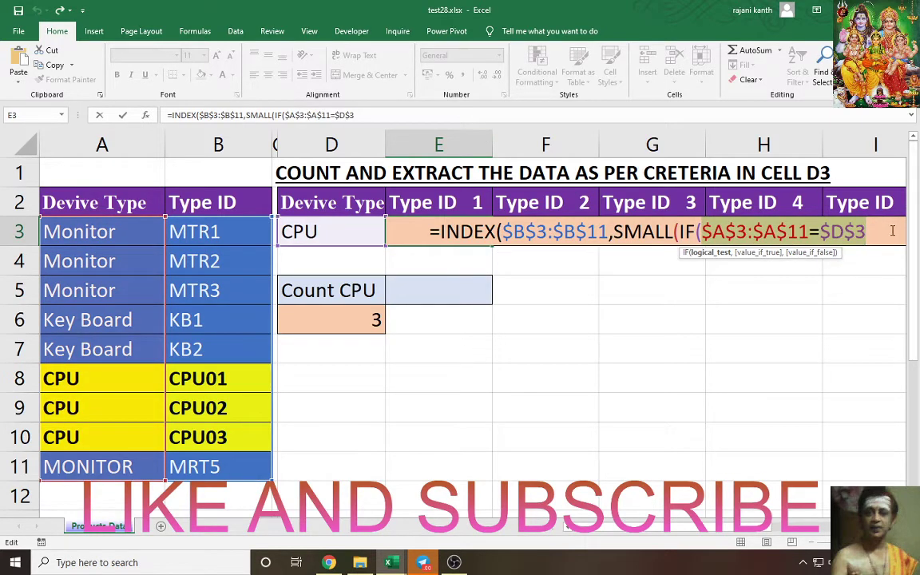
pyautogui.click(878, 229)
# Add ROW($A$3:$A$11)-ROW($A$3) as the IF's value argument.
pyautogui.write(',')
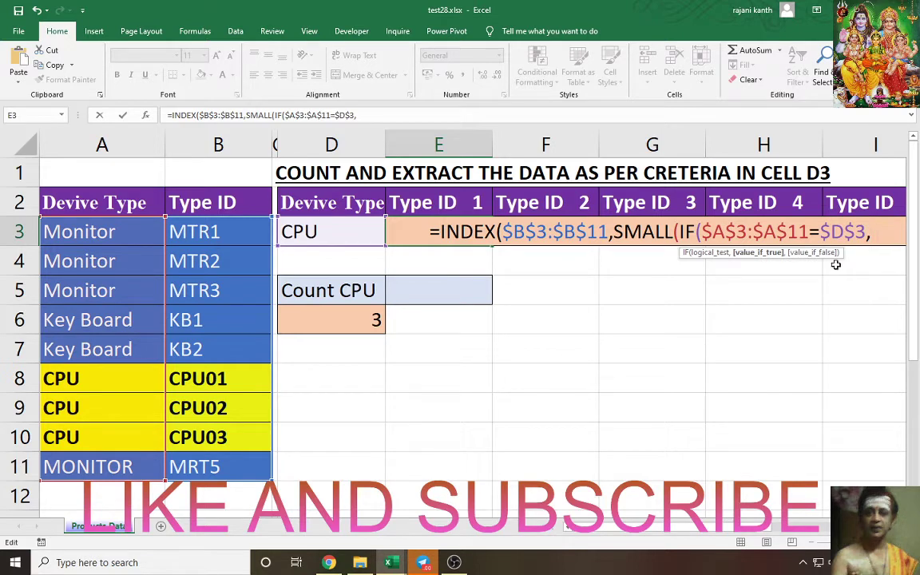
pyautogui.write('ROW(')
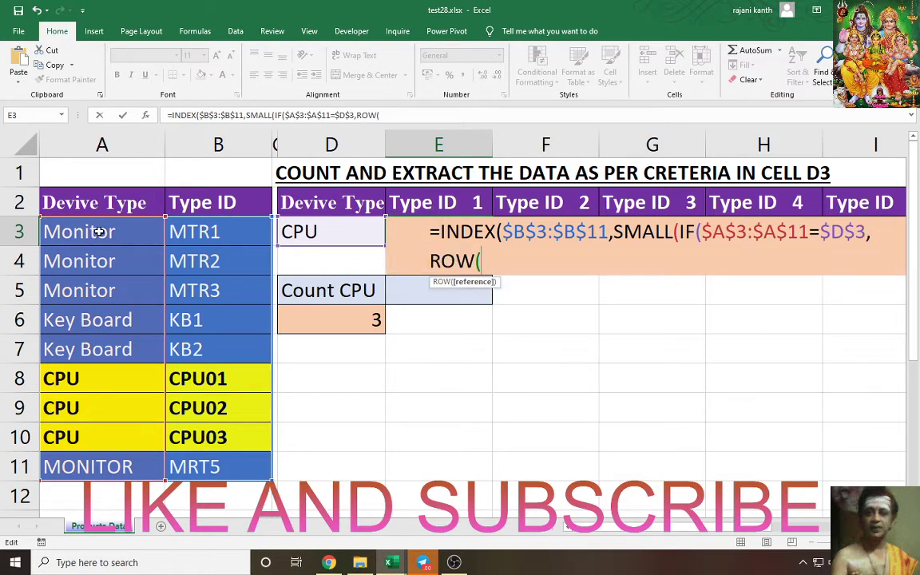
pyautogui.moveTo(92, 230); pyautogui.dragTo(103, 475)
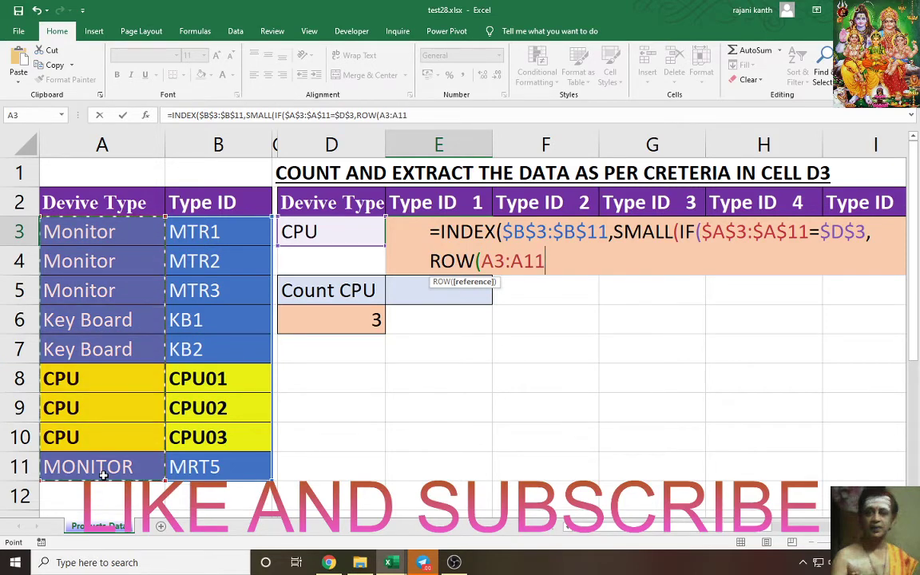
pyautogui.press('F4')
pyautogui.write(')')
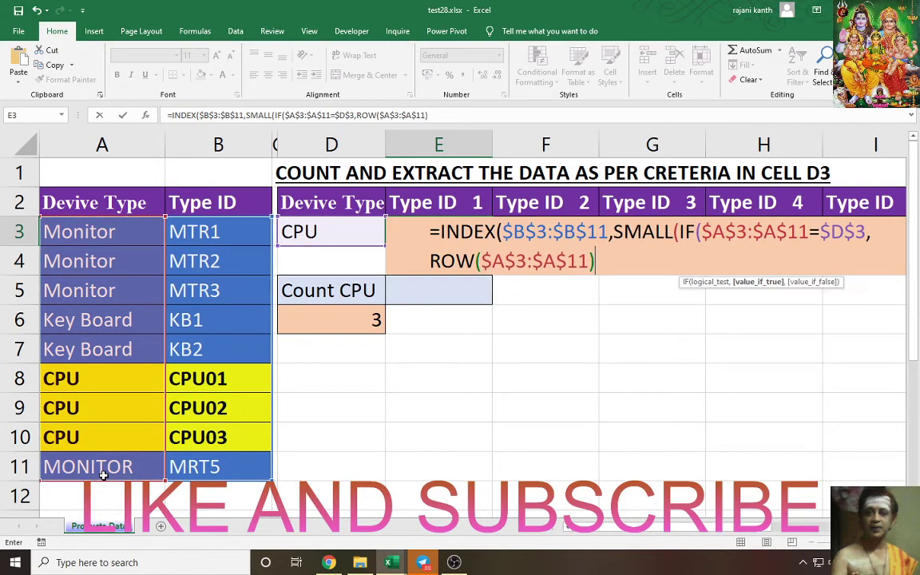
pyautogui.write('-ROW(')
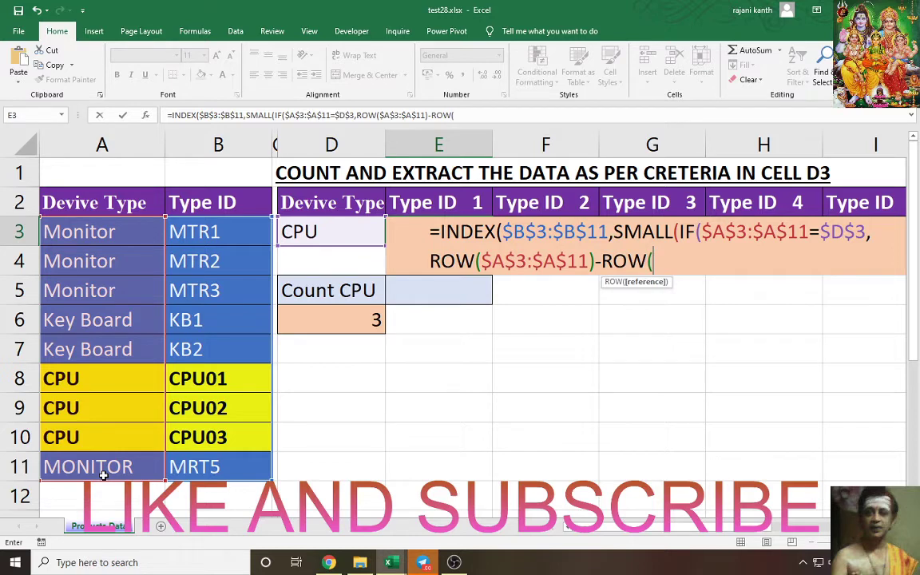
pyautogui.click(136, 233)
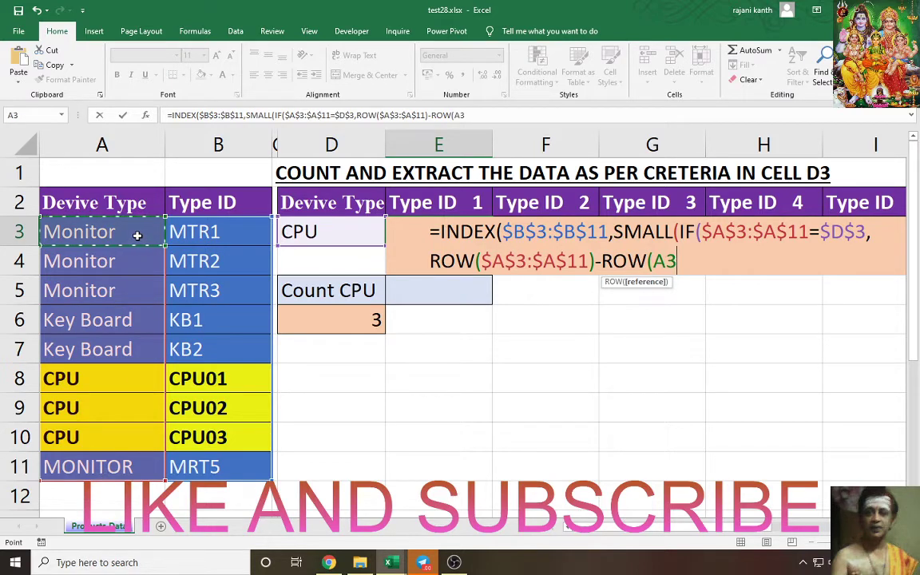
pyautogui.press('F4')
pyautogui.write(')')
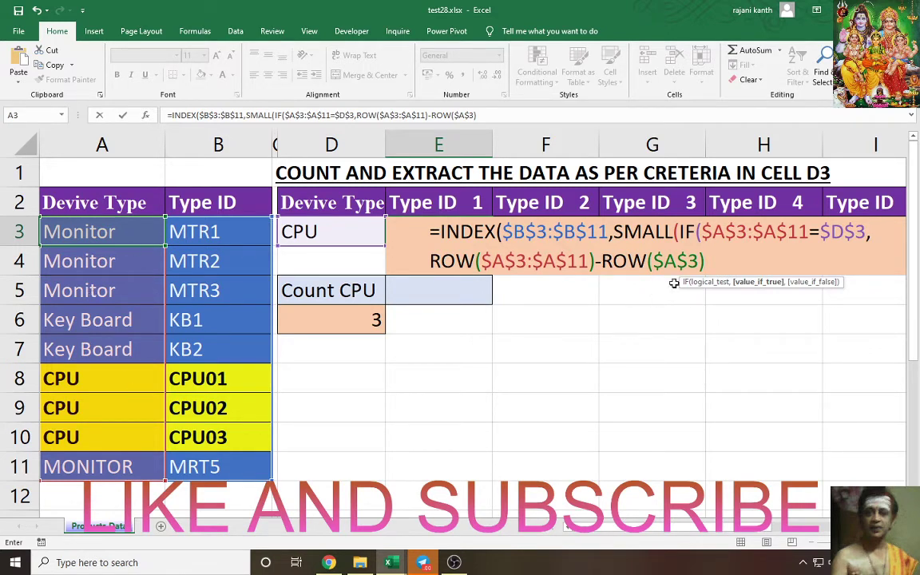
# Check the row numbers and 0–8 offsets with F9, then add +1 and close the IF.
pyautogui.moveTo(439, 258); pyautogui.dragTo(593, 261)
pyautogui.press('F9')
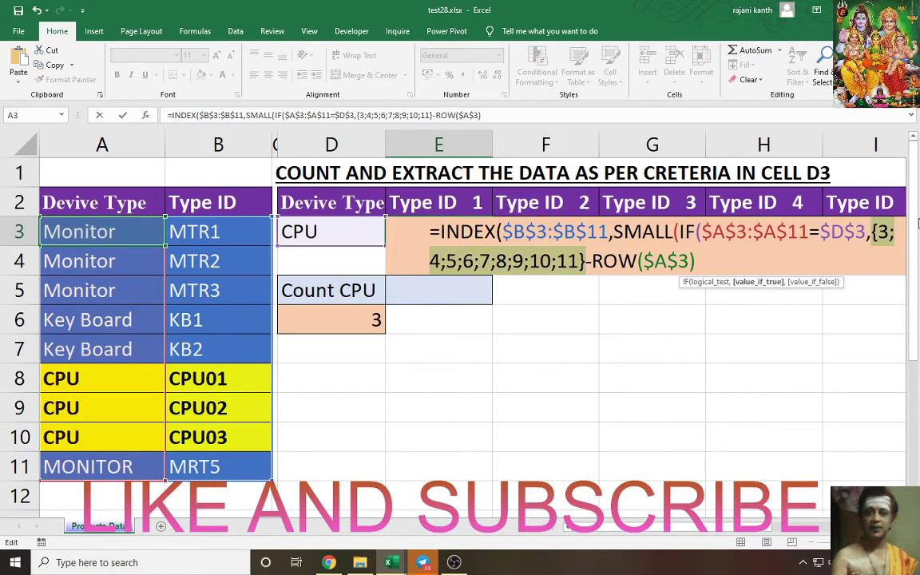
pyautogui.hotkey('ctrl', 'z')
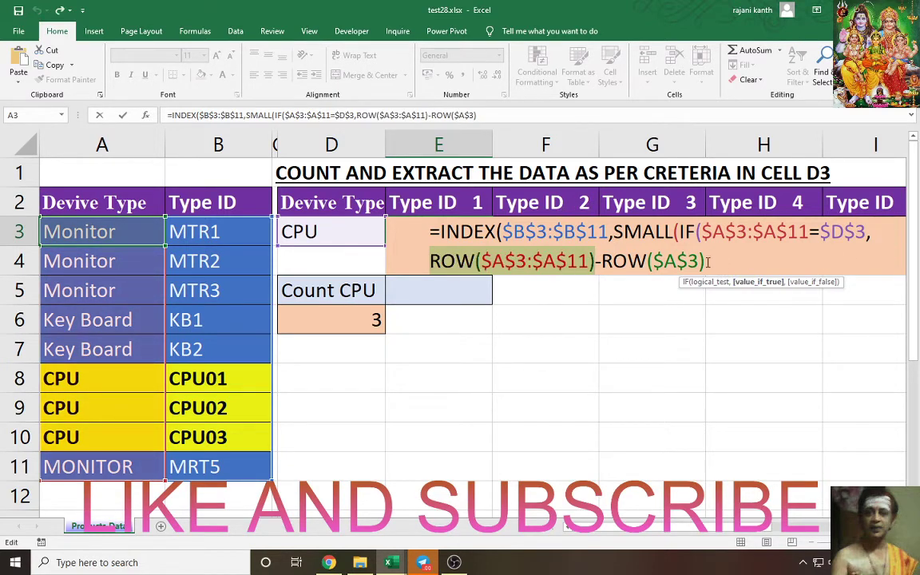
pyautogui.click(740, 257)
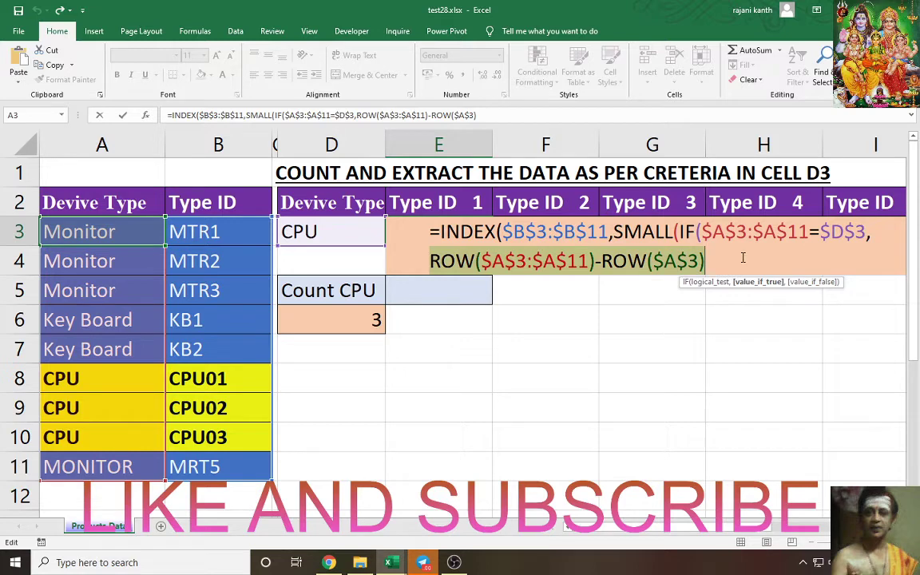
pyautogui.moveTo(743, 257); pyautogui.dragTo(892, 232)
pyautogui.press('F9')
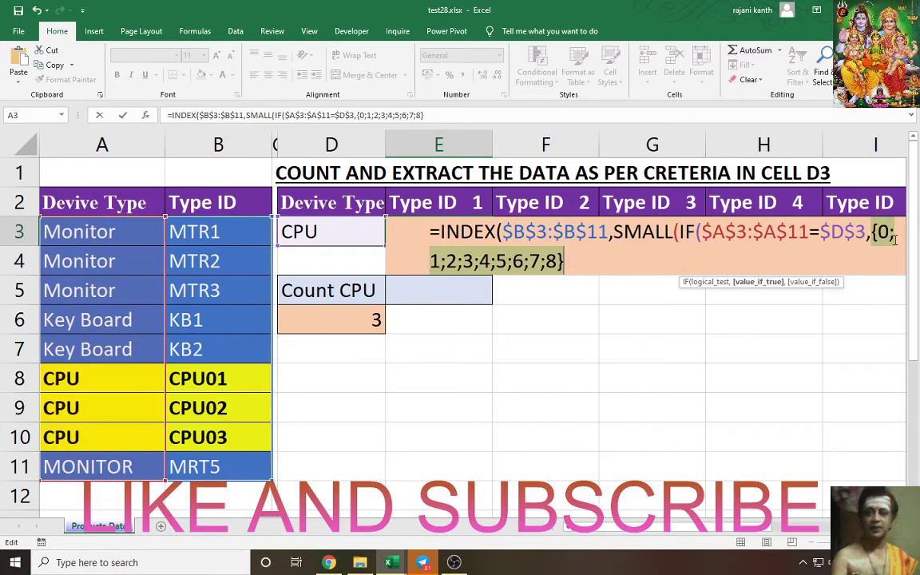
pyautogui.hotkey('ctrl', 'z')
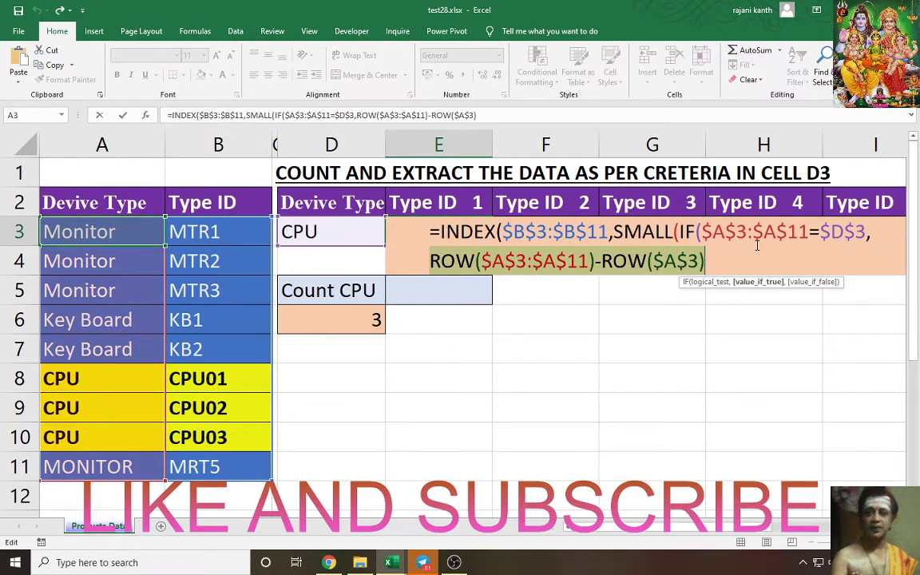
pyautogui.click(718, 260)
pyautogui.write('+1')
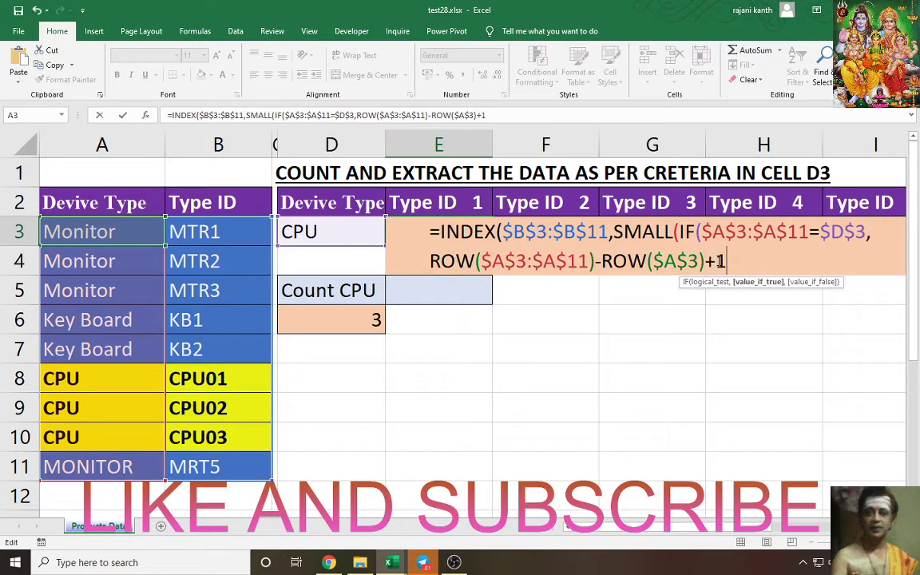
pyautogui.write(')')
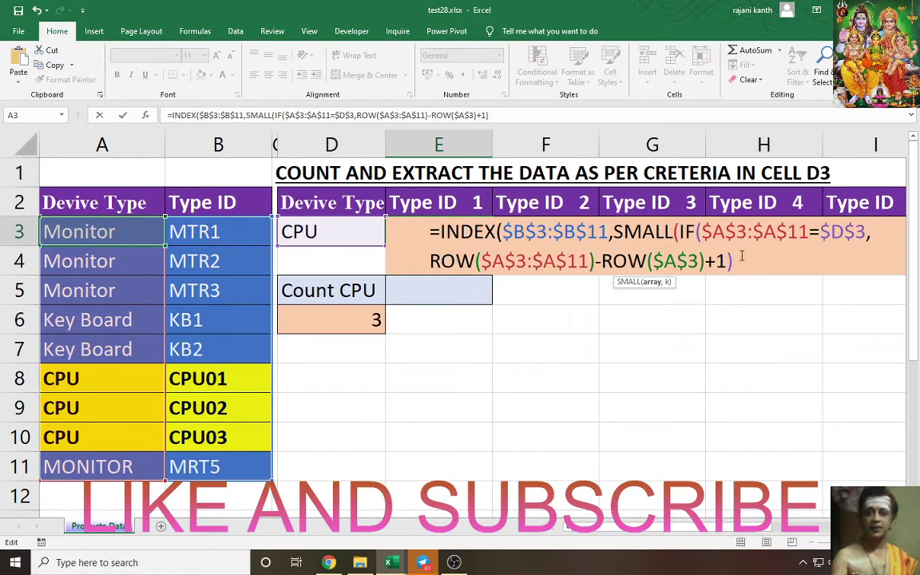
pyautogui.write(',')
# Add COLUMNS($D3:D3) as SMALL's k argument and close all remaining brackets.
pyautogui.write('ROW')
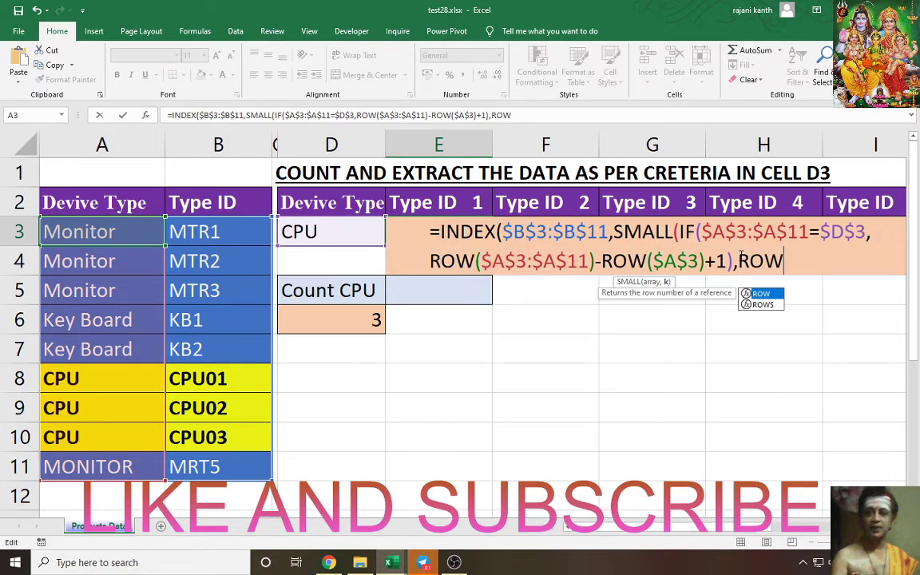
pyautogui.press('BackSpace')
pyautogui.press('BackSpace')
pyautogui.press('BackSpace')
pyautogui.write('COL')
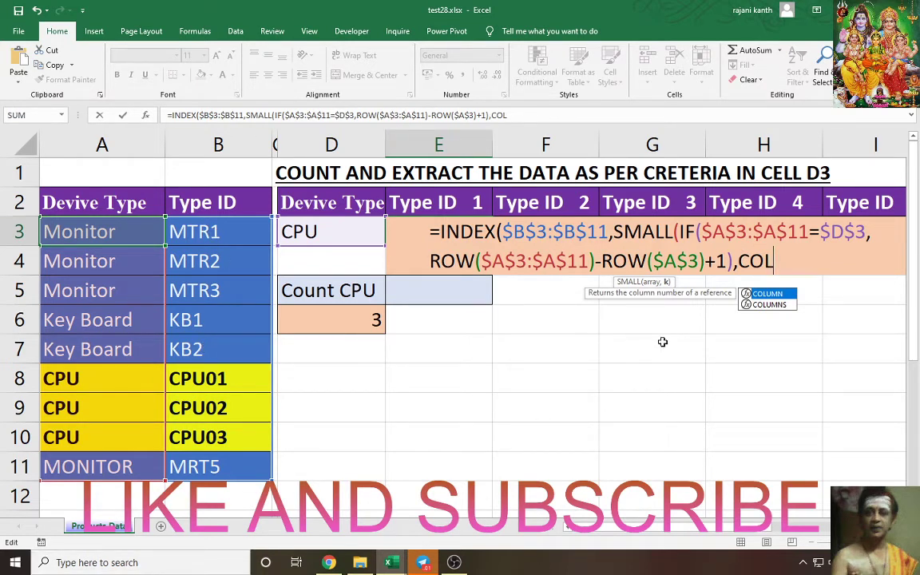
pyautogui.press('Down')
pyautogui.press('Tab')
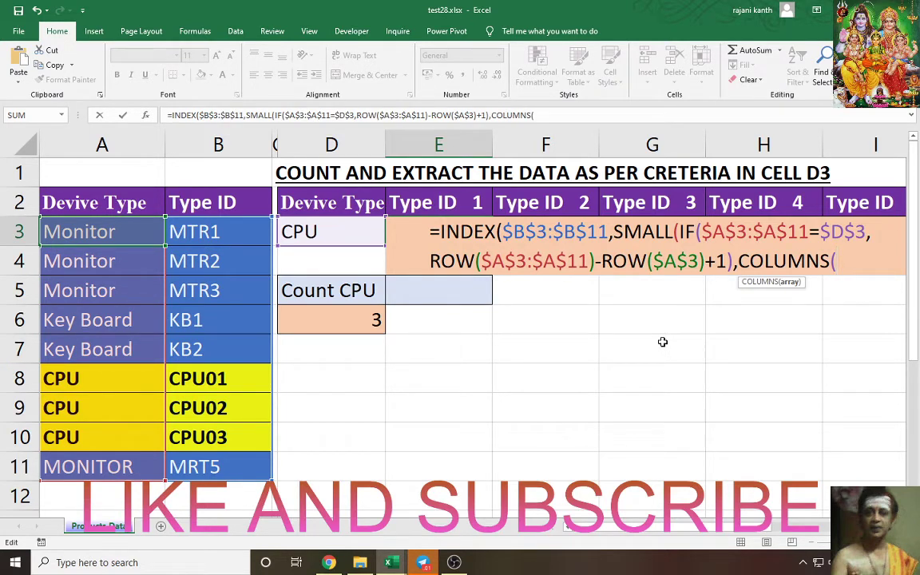
pyautogui.write('$D3')
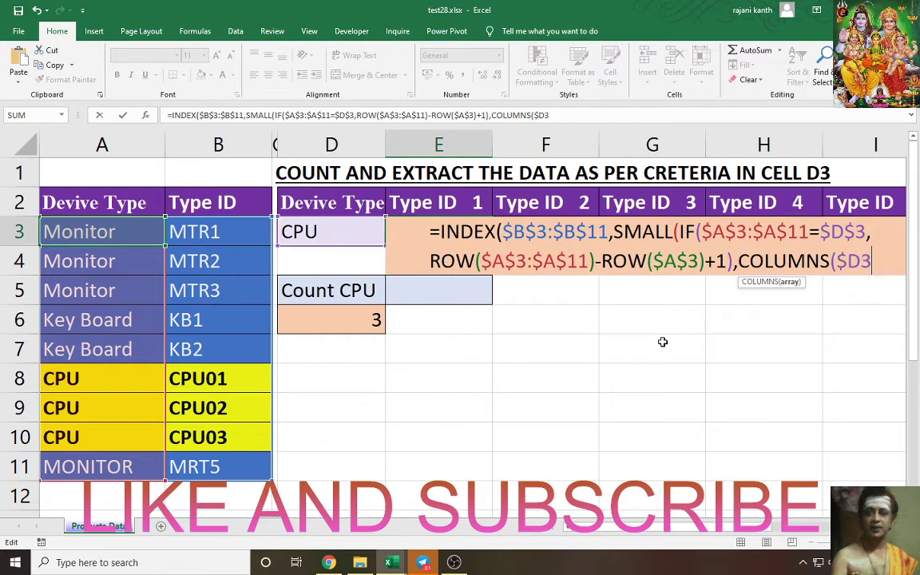
pyautogui.write(':D')
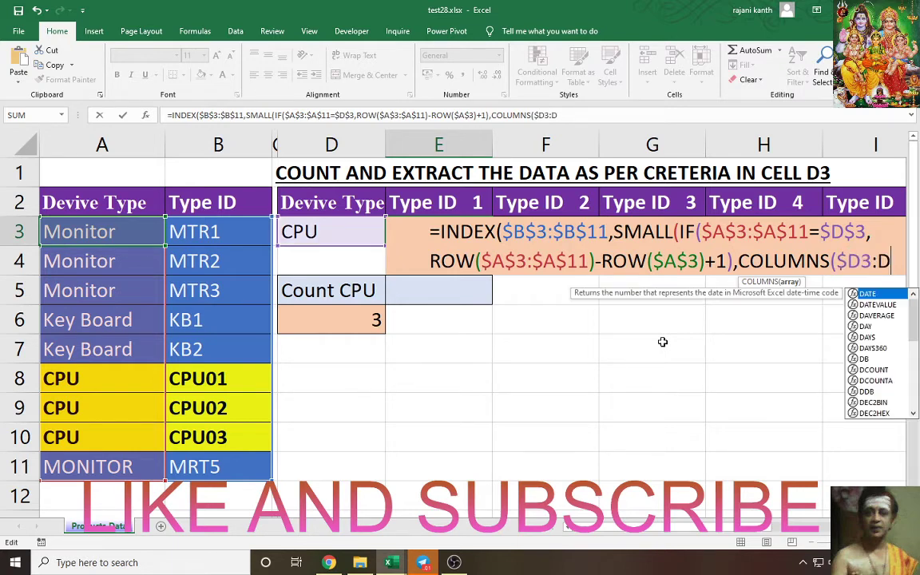
pyautogui.write('3))')
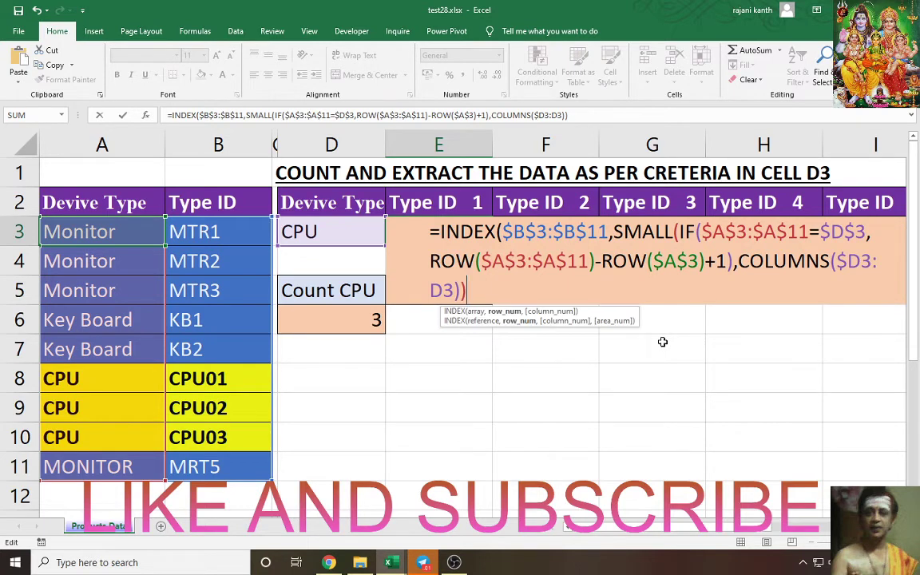
pyautogui.write(')')
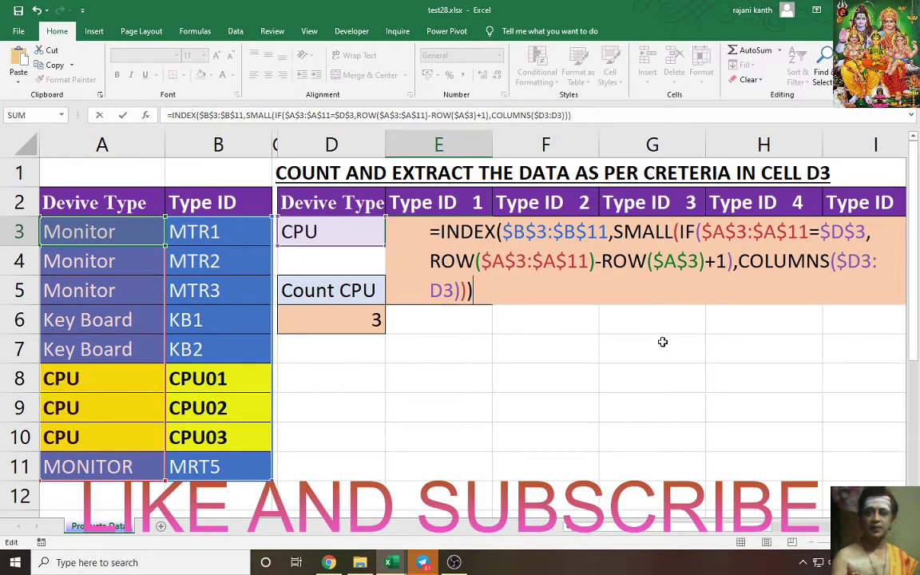
pyautogui.click(665, 232)
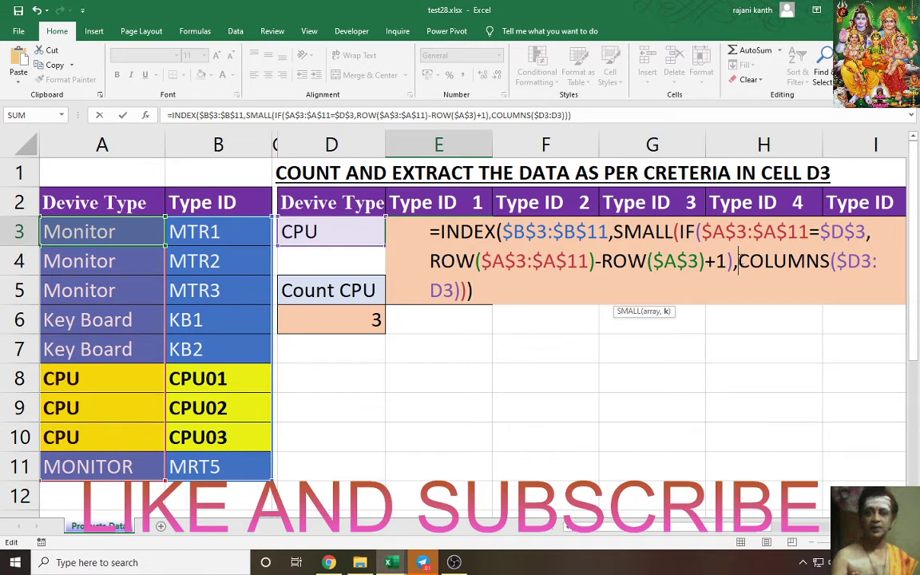
pyautogui.click(619, 231)
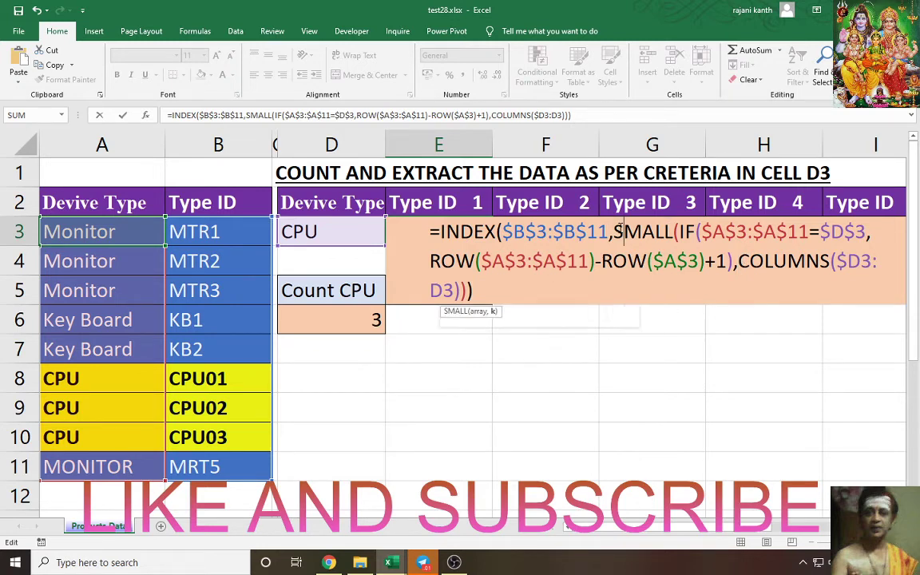
pyautogui.click(677, 232)
pyautogui.click(684, 232)
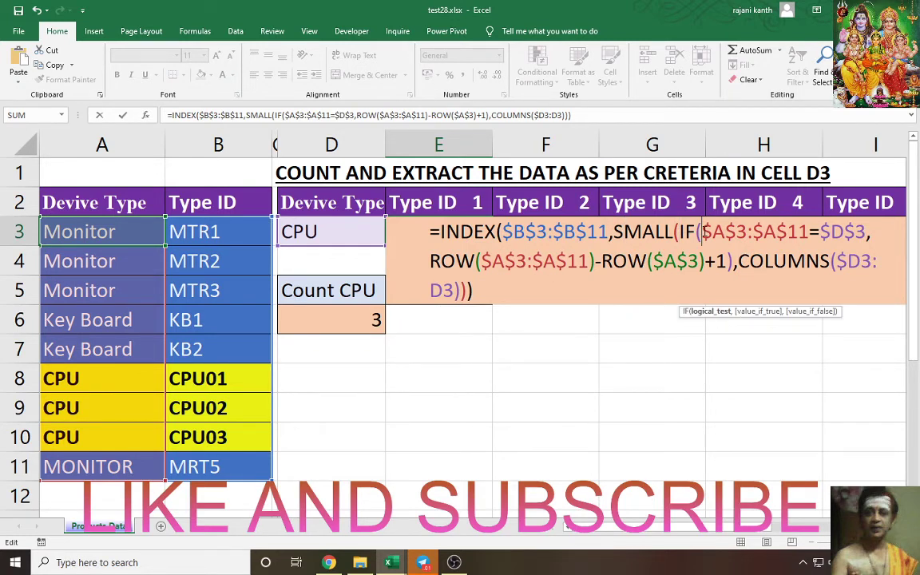
pyautogui.click(709, 313)
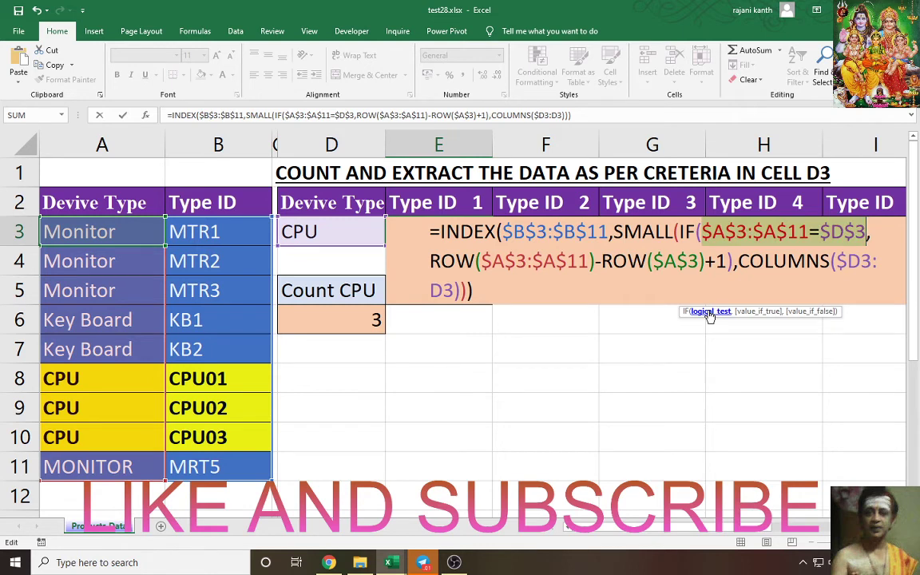
pyautogui.click(677, 232)
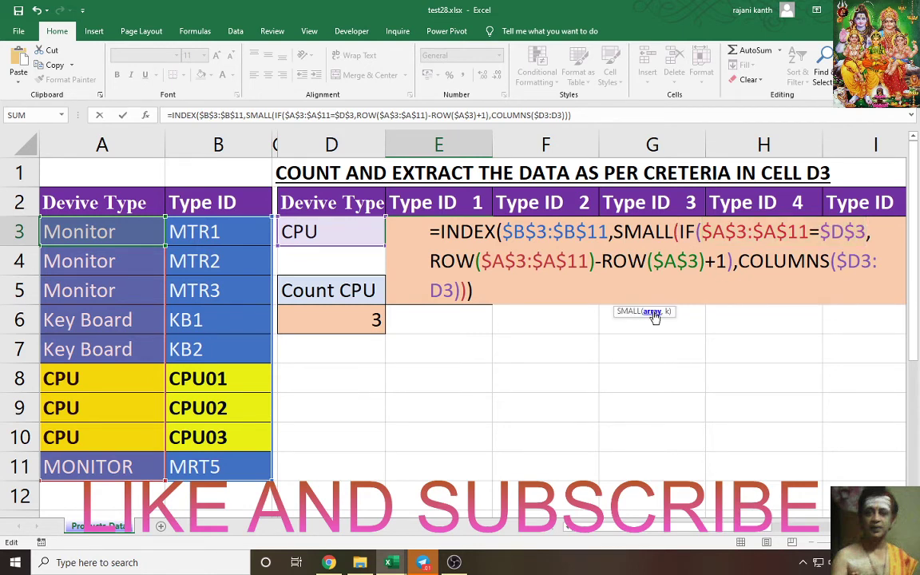
pyautogui.click(653, 312)
pyautogui.press('F9')
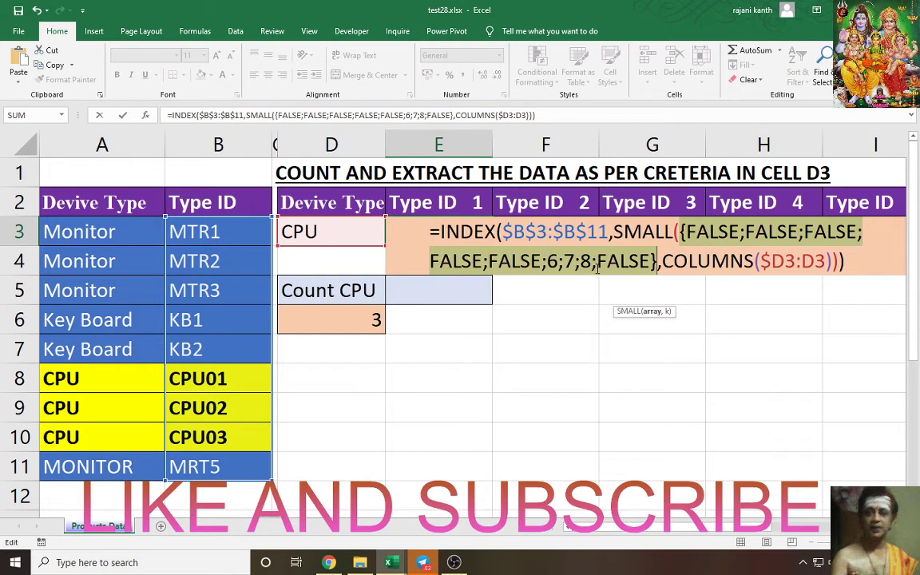
pyautogui.hotkey('ctrl', 'z')
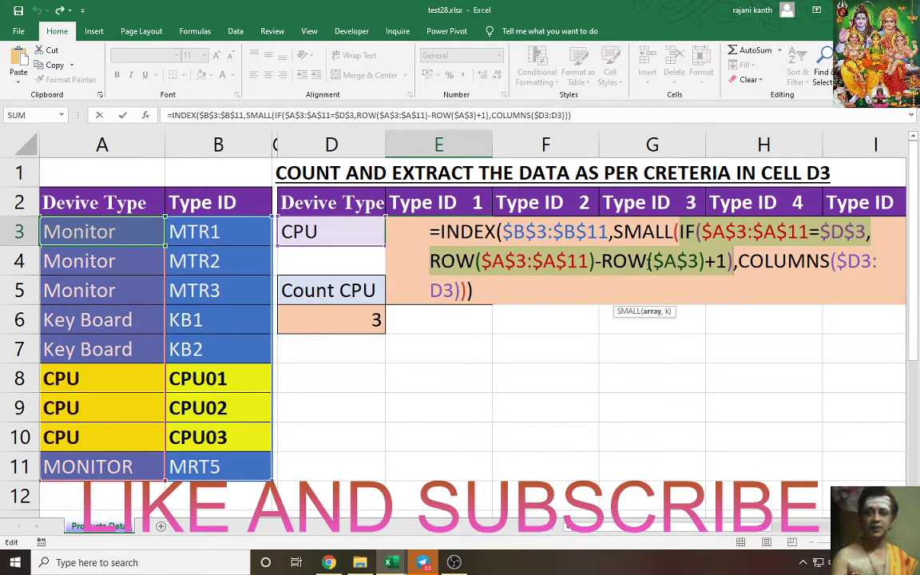
# Array-enter the formula and fill it across E3:I3, giving CPU01–CPU03 then #NUM!
pyautogui.hotkey('ctrl', 'shift', 'Return')
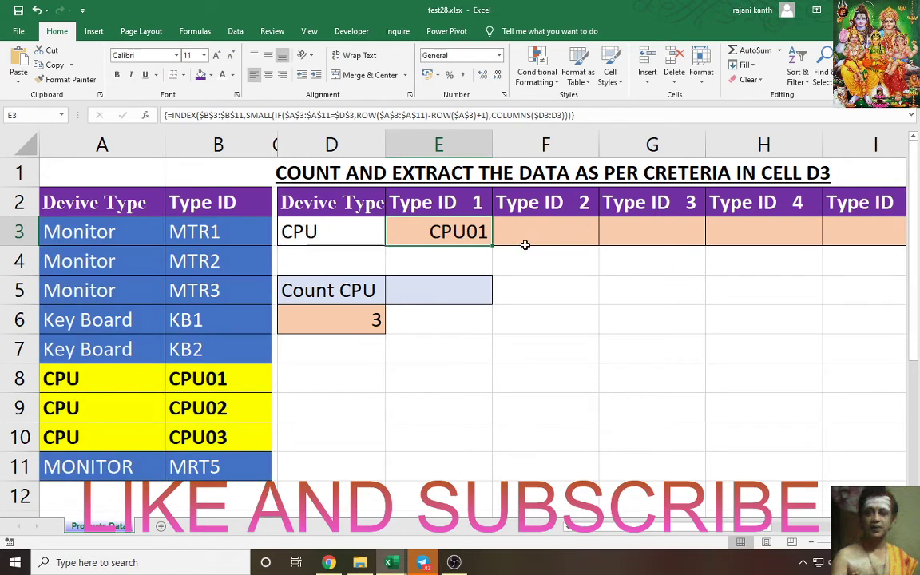
pyautogui.moveTo(492, 246); pyautogui.dragTo(714, 244)
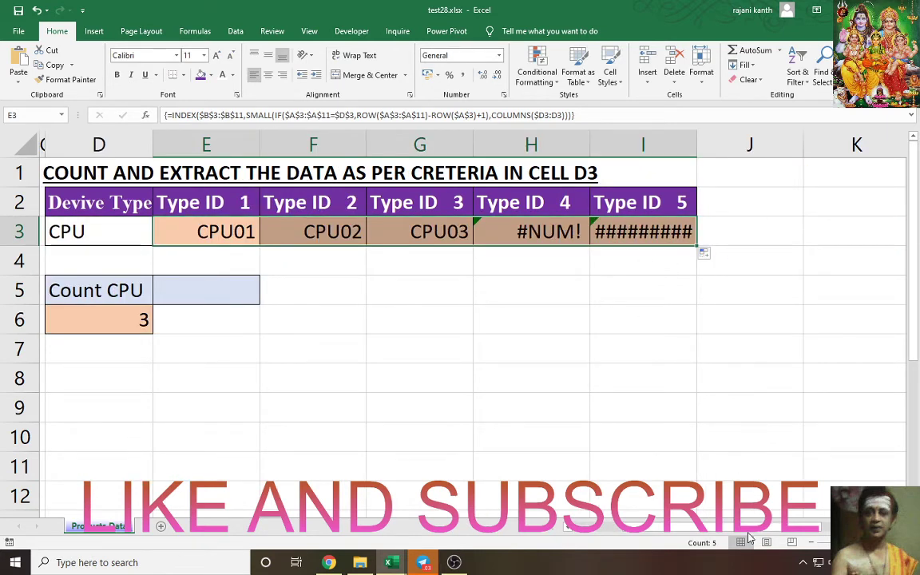
pyautogui.moveTo(751, 527); pyautogui.dragTo(335, 527)
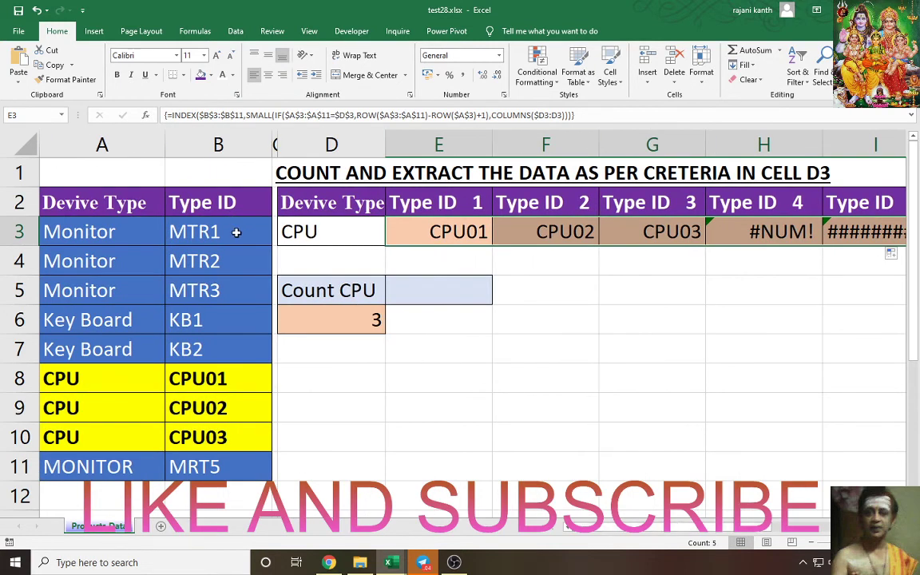
# Reopen E3's formula for editing and place the cursor at its start.
pyautogui.click(464, 233)
pyautogui.doubleClick(462, 232)
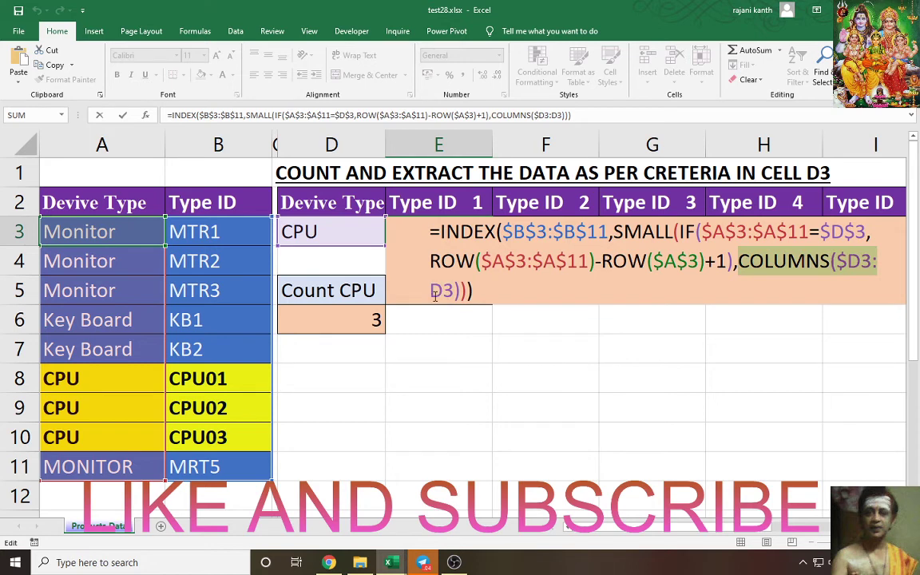
pyautogui.click(466, 293)
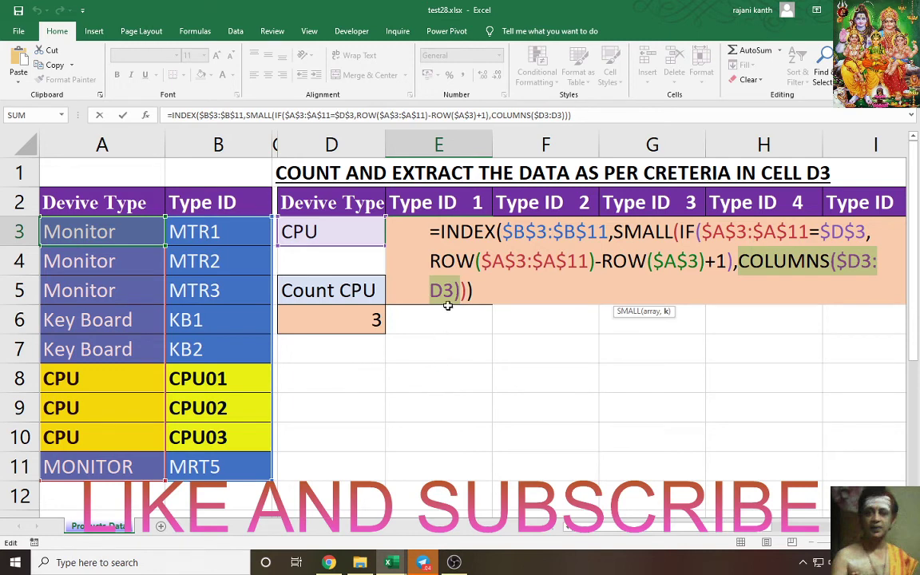
pyautogui.click(445, 236)
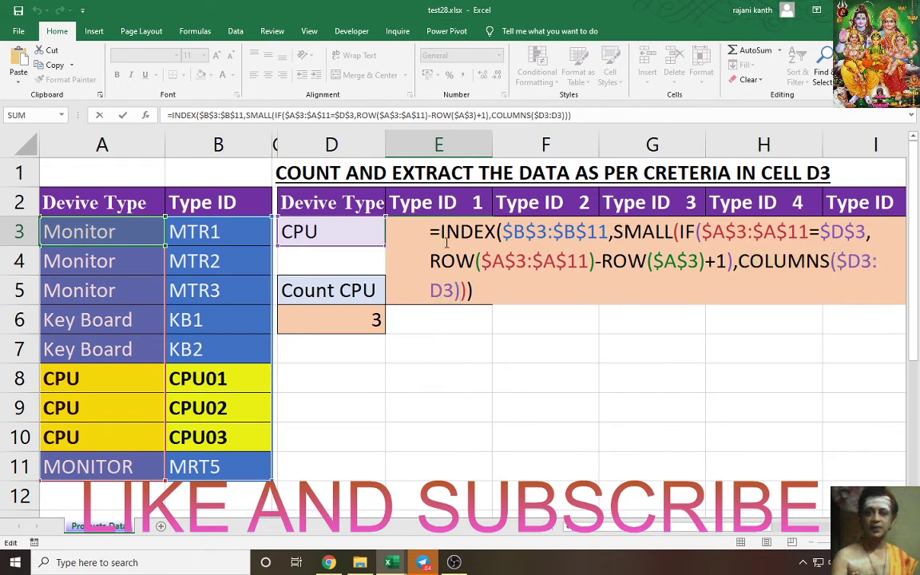
# Prefix the formula with IF(COLUMNS($D3:D3)>$D$6,"", so extra results stay blank.
pyautogui.write('IF(')
pyautogui.write('COLUMNS($D3:D3)')
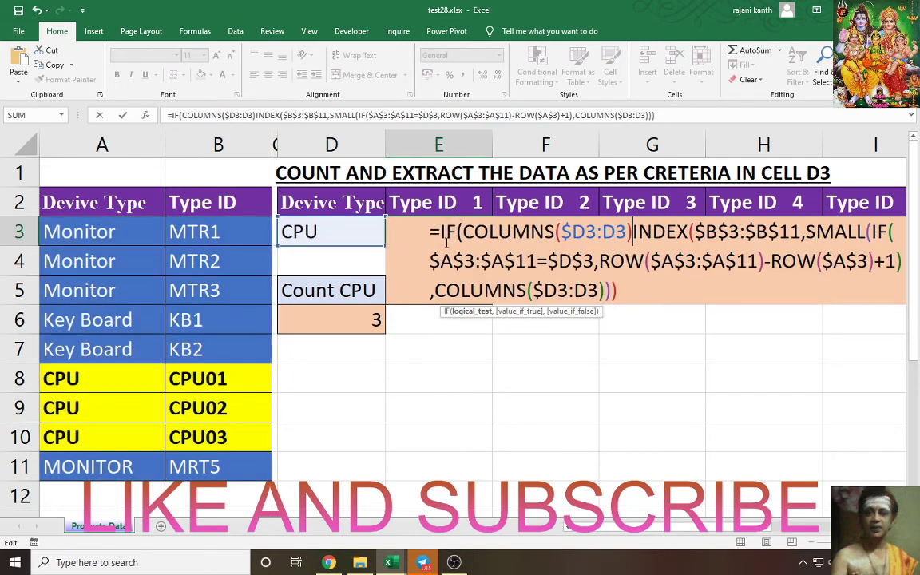
pyautogui.write('>')
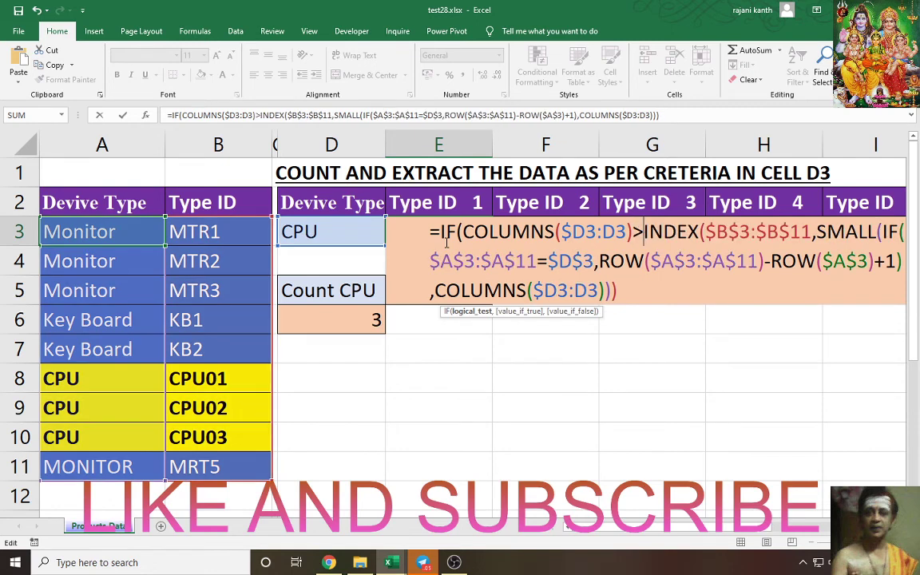
pyautogui.click(326, 319)
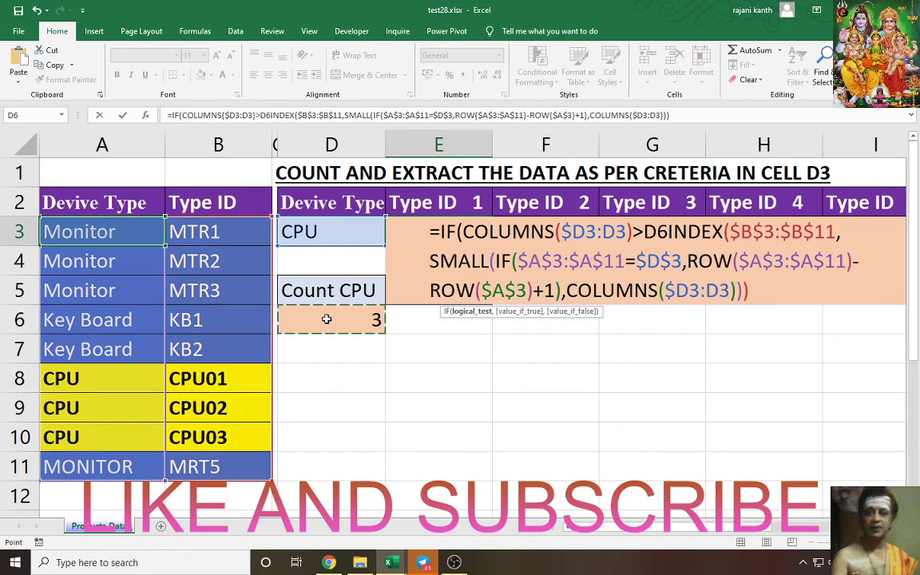
pyautogui.press('F4')
pyautogui.write(',')
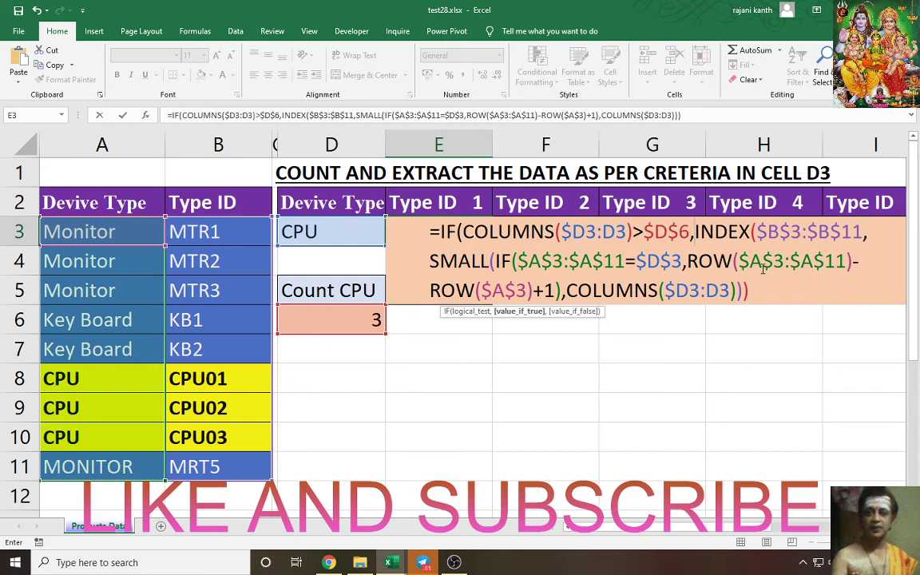
pyautogui.write('"",')
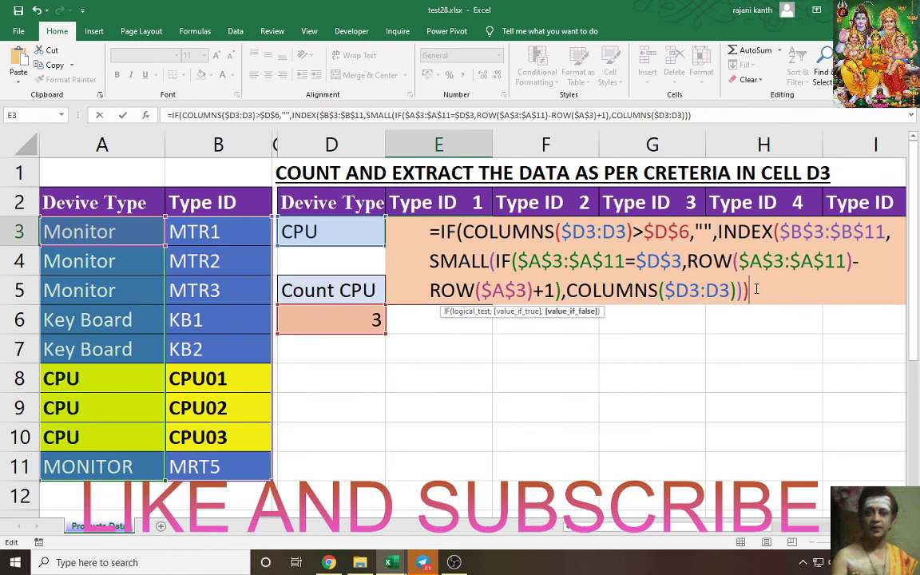
pyautogui.write(')')
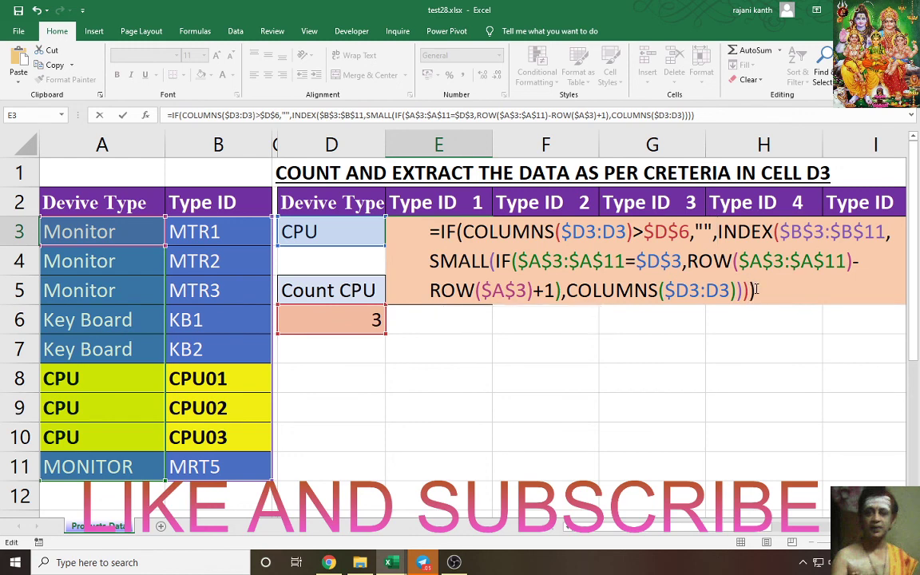
# Array-enter the revised formula and fill it to I3, showing CPU01–CPU03 with H3:I3 blank.
pyautogui.hotkey('ctrl', 'shift', 'Return')
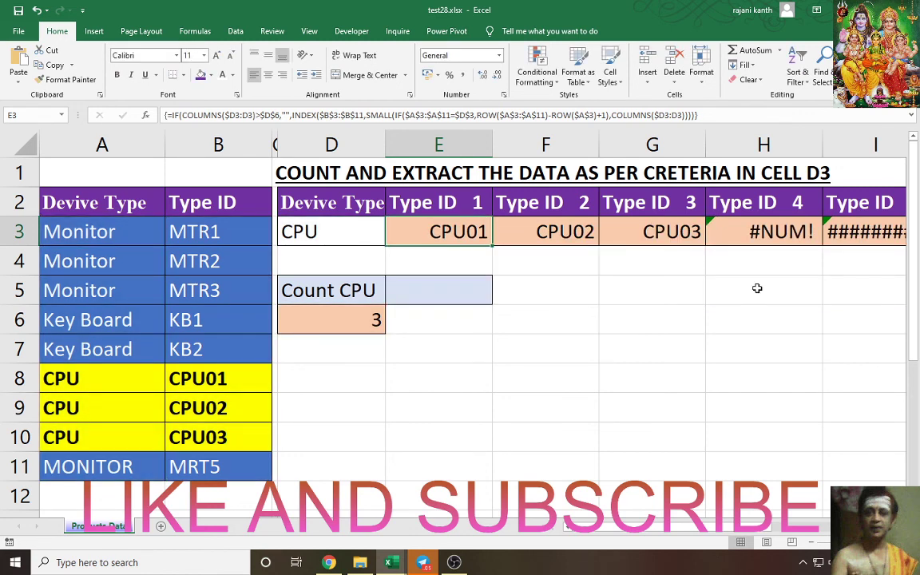
pyautogui.moveTo(496, 242); pyautogui.dragTo(906, 221)
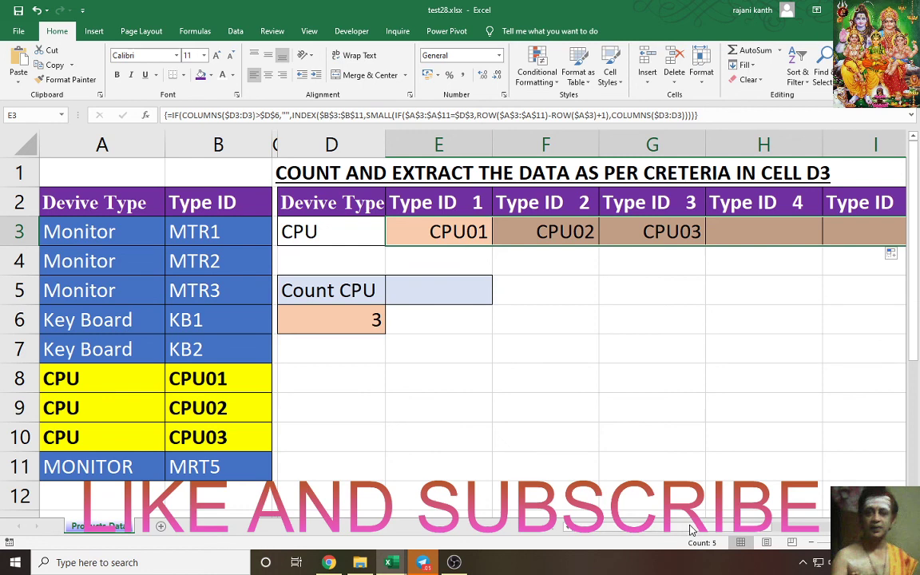
pyautogui.moveTo(692, 530); pyautogui.dragTo(771, 528)
pyautogui.moveTo(696, 528); pyautogui.dragTo(631, 525)
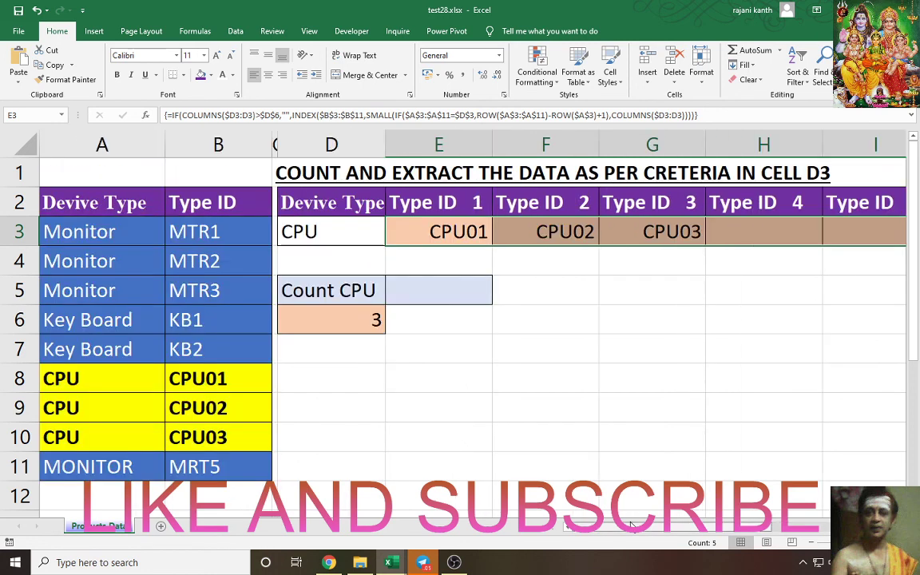